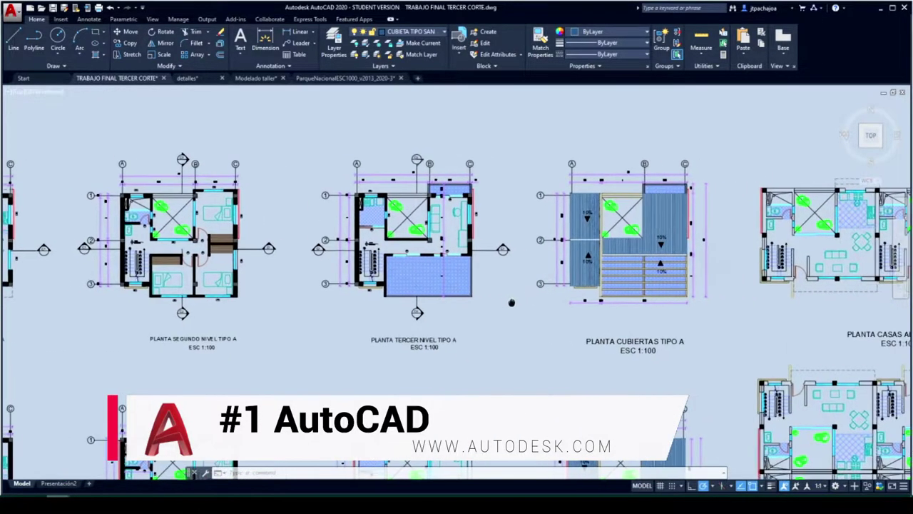
Step: Pan and zoom onto the PLANTA CASAS ADOSADAS TIPOB row-house plans, then switch to detalles.dwg
{"action": "mouse_move", "coordinate": [510, 303]}
{"action": "middle_mouse_down"}
{"action": "mouse_move", "coordinate": [235, 285]}
{"action": "mouse_move", "coordinate": [340, 270]}
{"action": "mouse_move", "coordinate": [358, 259]}
{"action": "mouse_move", "coordinate": [359, 237]}
{"action": "middle_mouse_up"}
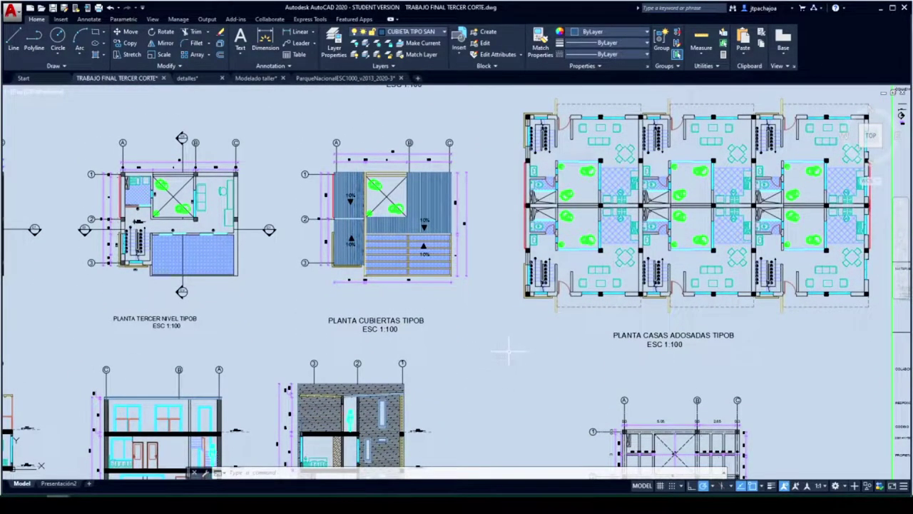
{"action": "middle_click_drag", "start_coordinate": [509, 351], "coordinate": [475, 366]}
{"action": "scroll", "coordinate": [541, 378], "scroll_direction": "up", "scroll_amount": 3}
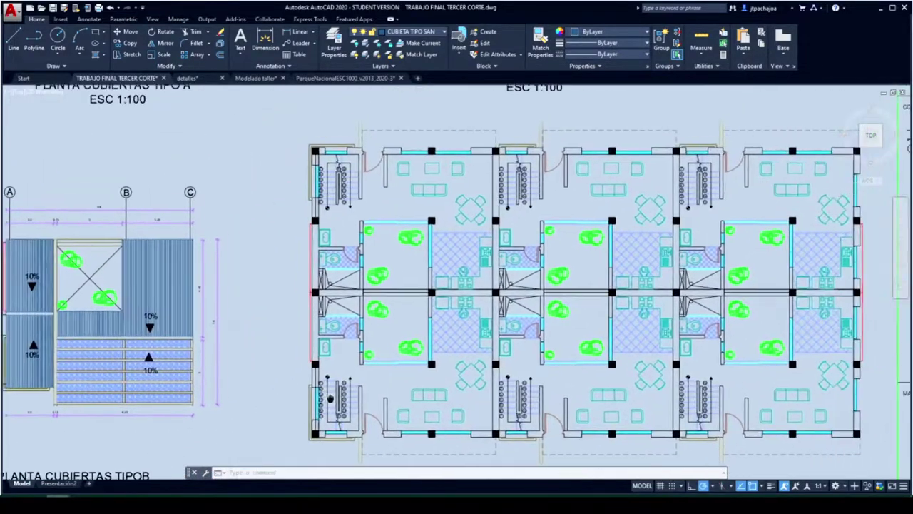
{"action": "mouse_move", "coordinate": [330, 397]}
{"action": "middle_mouse_down"}
{"action": "mouse_move", "coordinate": [311, 394]}
{"action": "mouse_move", "coordinate": [296, 326]}
{"action": "middle_mouse_up"}
{"action": "key", "text": "ctrl+Tab"}
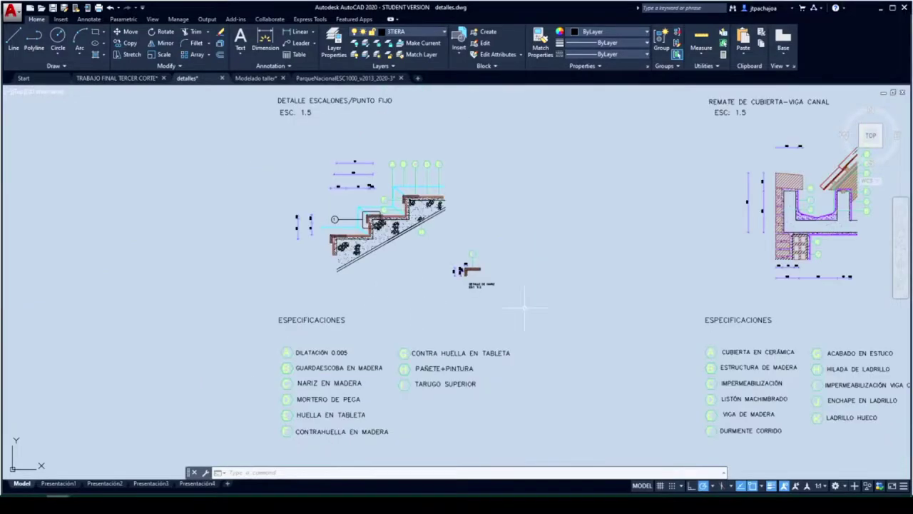
Step: Zoom in on the REMATE DE CUBIERTA-VIGA CANAL detail, then switch to the ParqueNacional drawing
{"action": "middle_click_drag", "start_coordinate": [525, 308], "coordinate": [350, 307]}
{"action": "middle_click_drag", "start_coordinate": [585, 295], "coordinate": [329, 286]}
{"action": "scroll", "coordinate": [385, 159], "scroll_direction": "up", "scroll_amount": 3}
{"action": "scroll", "coordinate": [388, 161], "scroll_direction": "up", "scroll_amount": 1}
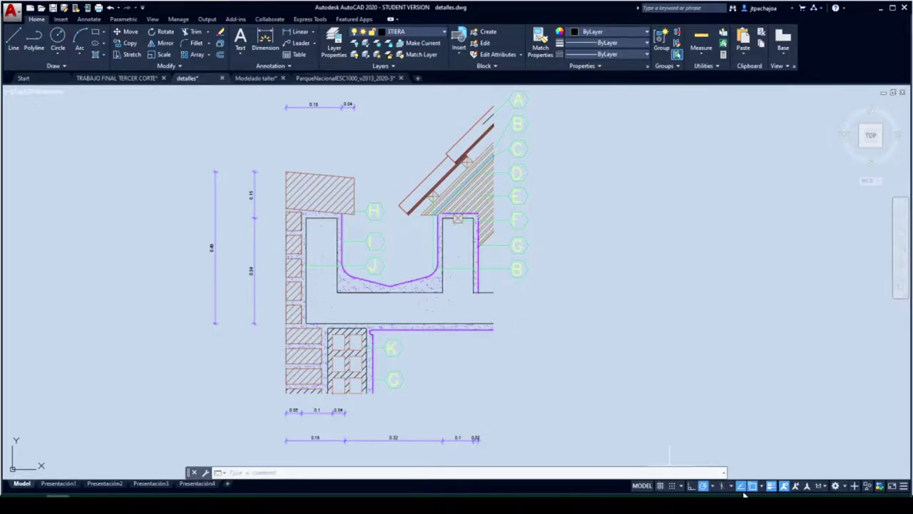
{"action": "scroll", "coordinate": [560, 362], "scroll_direction": "down", "scroll_amount": 3}
{"action": "mouse_move", "coordinate": [587, 356]}
{"action": "middle_mouse_down"}
{"action": "mouse_move", "coordinate": [316, 290]}
{"action": "mouse_move", "coordinate": [316, 398]}
{"action": "middle_mouse_up"}
{"action": "left_click", "coordinate": [345, 78]}
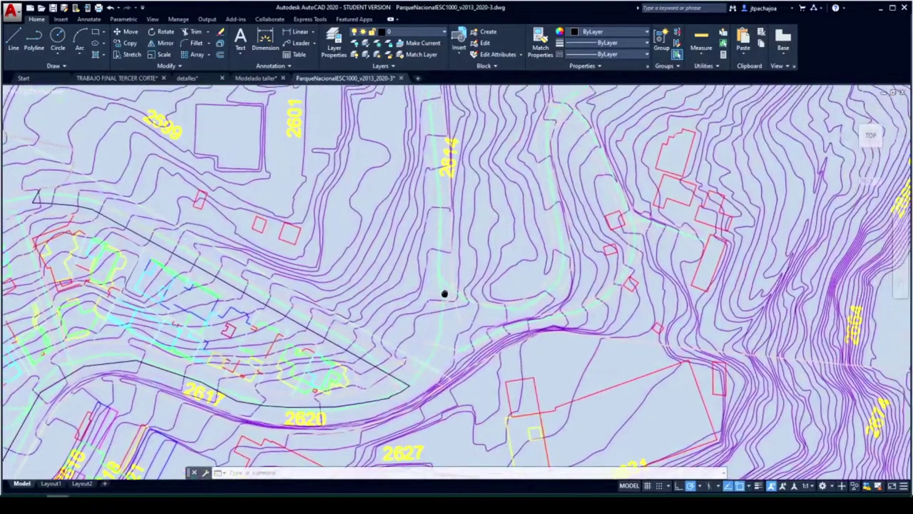
Step: Pan the contour map toward the red buildings and turn off the ParqueNal_Cons layer
{"action": "middle_click_drag", "start_coordinate": [445, 292], "coordinate": [378, 360]}
{"action": "mouse_move", "coordinate": [585, 252]}
{"action": "middle_mouse_down"}
{"action": "mouse_move", "coordinate": [493, 310]}
{"action": "mouse_move", "coordinate": [456, 357]}
{"action": "middle_mouse_up"}
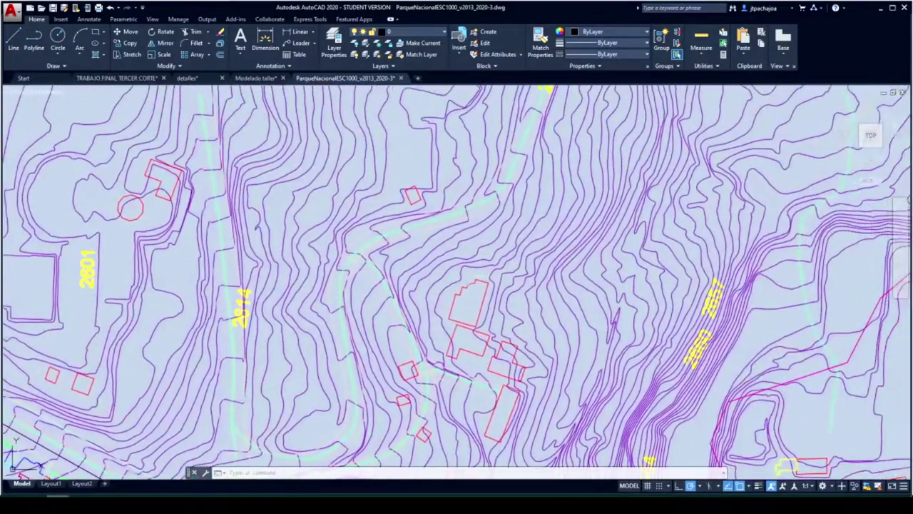
{"action": "left_click", "coordinate": [442, 34]}
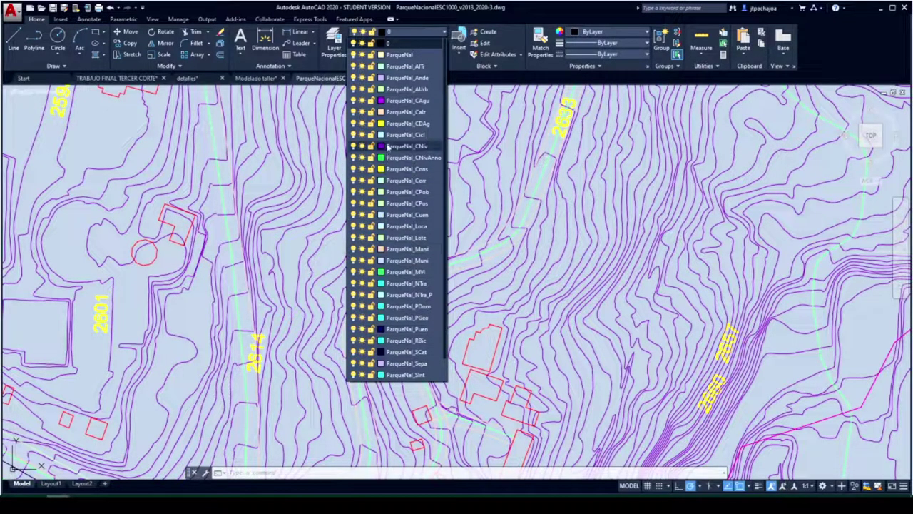
{"action": "left_click", "coordinate": [353, 169]}
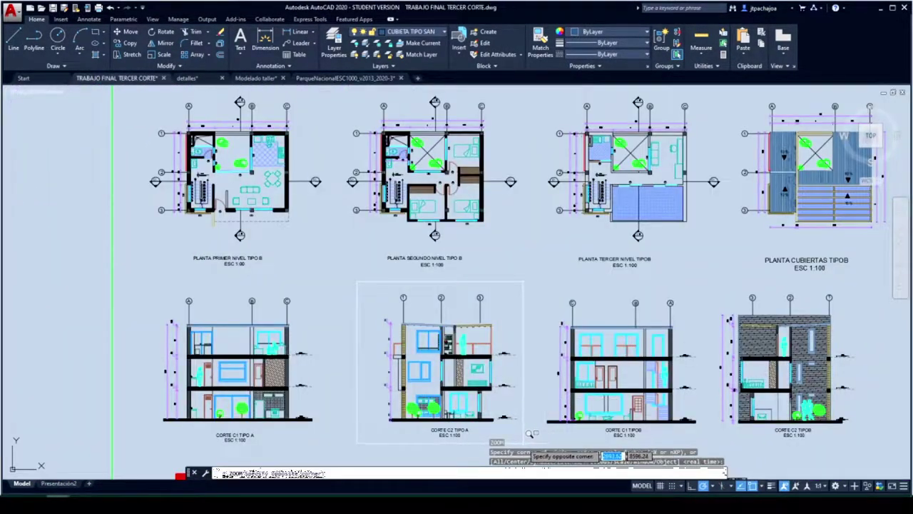
Step: Zoom in on sections C2 and C1 and the plans above, then switch to the Modelado taller drawing
{"action": "left_click", "coordinate": [528, 433]}
{"action": "mouse_move", "coordinate": [654, 365]}
{"action": "middle_mouse_down"}
{"action": "mouse_move", "coordinate": [552, 341]}
{"action": "mouse_move", "coordinate": [248, 332]}
{"action": "middle_mouse_up"}
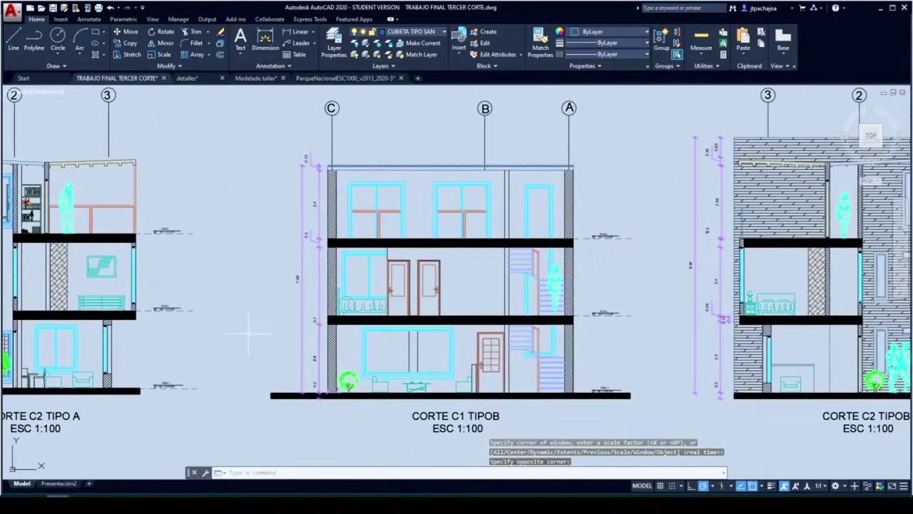
{"action": "scroll", "coordinate": [267, 339], "scroll_direction": "down", "scroll_amount": 2}
{"action": "mouse_move", "coordinate": [265, 326]}
{"action": "middle_mouse_down"}
{"action": "mouse_move", "coordinate": [324, 249]}
{"action": "mouse_move", "coordinate": [299, 413]}
{"action": "middle_mouse_up"}
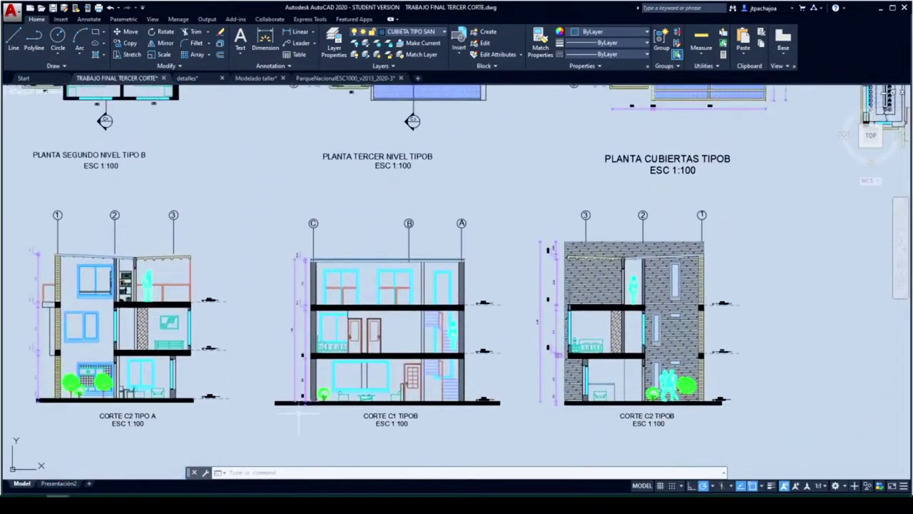
{"action": "left_click", "coordinate": [249, 79]}
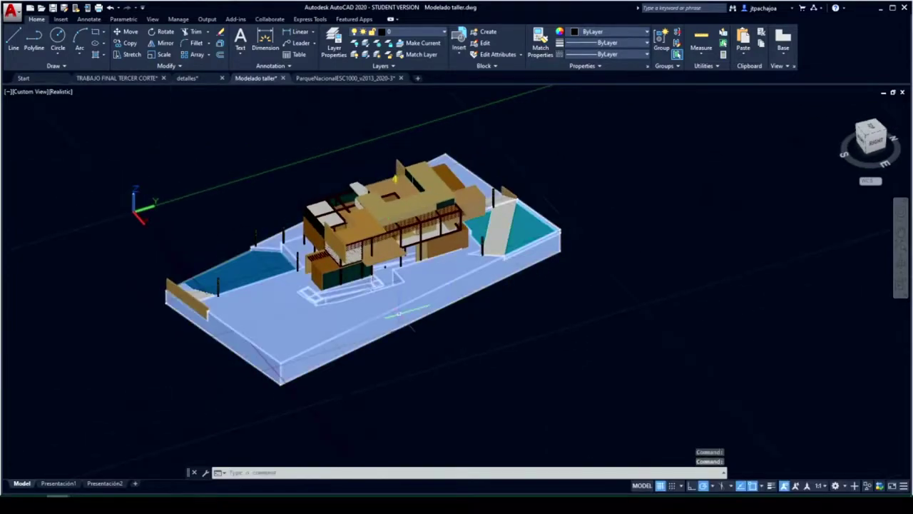
Step: Zoom in and orbit the 3D house model from its front around to its left side
{"action": "scroll", "coordinate": [400, 314], "scroll_direction": "up", "scroll_amount": 3}
{"action": "scroll", "coordinate": [399, 314], "scroll_direction": "up", "scroll_amount": 2}
{"action": "mouse_move", "coordinate": [457, 292]}
{"action": "middle_mouse_down", "text": "shift"}
{"action": "mouse_move", "coordinate": [498, 278]}
{"action": "mouse_move", "coordinate": [506, 261]}
{"action": "mouse_move", "coordinate": [539, 264]}
{"action": "middle_mouse_up", "text": "shift"}
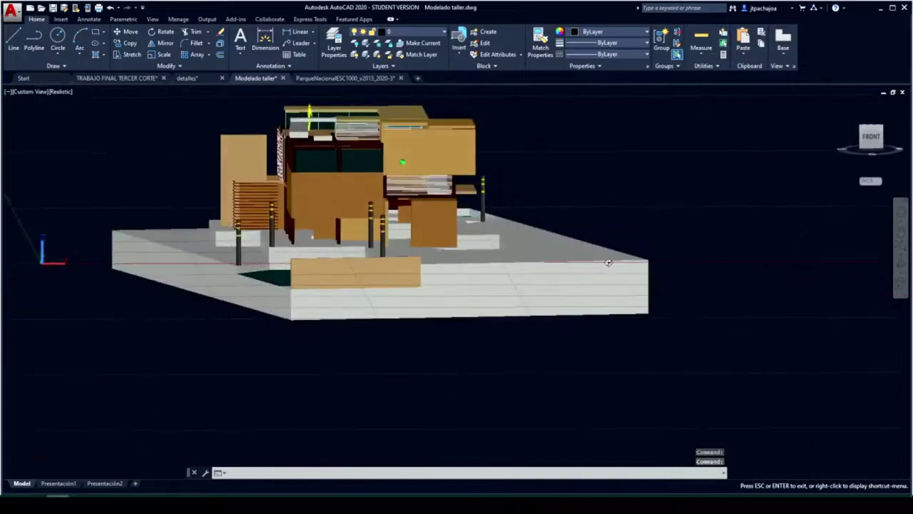
{"action": "mouse_move", "coordinate": [640, 266]}
{"action": "middle_mouse_down", "text": "shift"}
{"action": "mouse_move", "coordinate": [449, 292]}
{"action": "mouse_move", "coordinate": [499, 314]}
{"action": "middle_mouse_up", "text": "shift"}
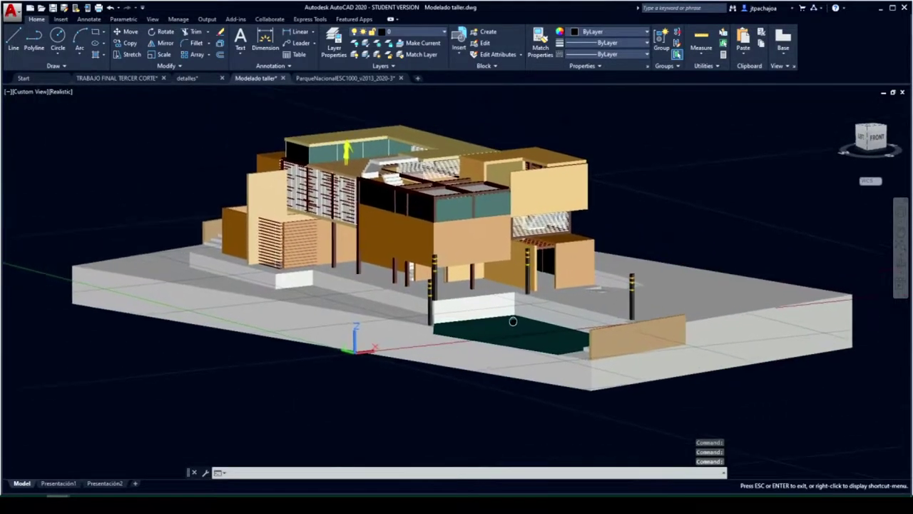
{"action": "scroll", "coordinate": [382, 237], "scroll_direction": "up", "scroll_amount": 3}
{"action": "middle_click_drag", "start_coordinate": [312, 276], "coordinate": [271, 308], "text": "shift"}
{"action": "scroll", "coordinate": [300, 342], "scroll_direction": "up", "scroll_amount": 5}
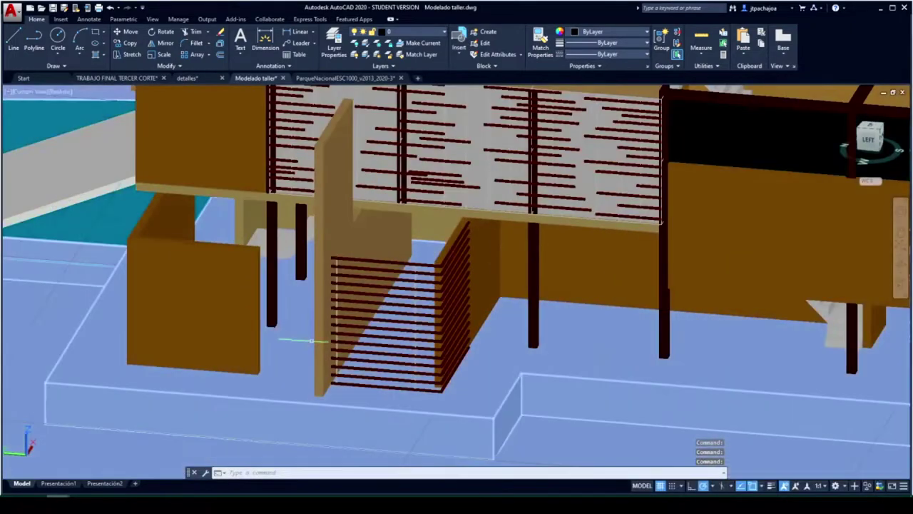
Step: Sweep across the slatted facade close-up, then orbit out to a wider oblique view
{"action": "mouse_move", "coordinate": [310, 371]}
{"action": "middle_mouse_down"}
{"action": "mouse_move", "coordinate": [242, 422]}
{"action": "mouse_move", "coordinate": [378, 328]}
{"action": "mouse_move", "coordinate": [522, 300]}
{"action": "mouse_move", "coordinate": [713, 408]}
{"action": "mouse_move", "coordinate": [782, 336]}
{"action": "mouse_move", "coordinate": [754, 320]}
{"action": "mouse_move", "coordinate": [743, 333]}
{"action": "mouse_move", "coordinate": [641, 286]}
{"action": "middle_mouse_up"}
{"action": "scroll", "coordinate": [642, 285], "scroll_direction": "down", "scroll_amount": 3}
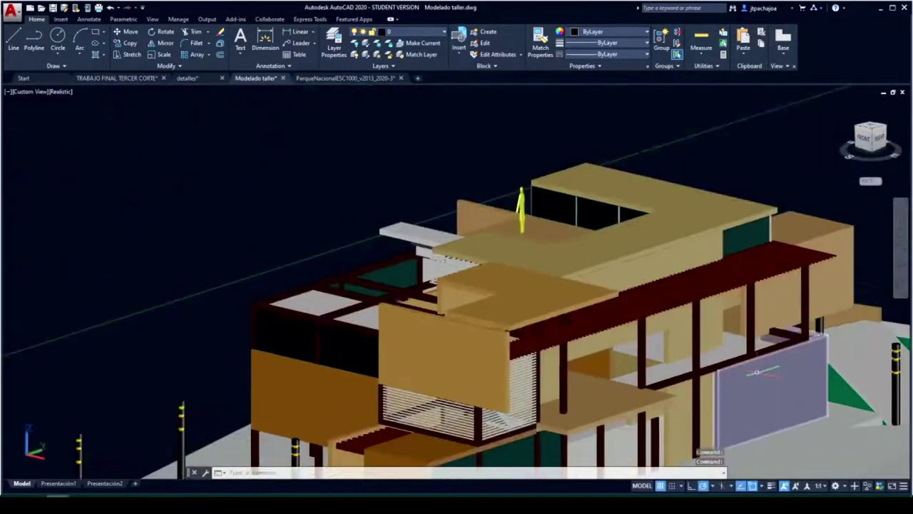
{"action": "scroll", "coordinate": [606, 271], "scroll_direction": "down", "scroll_amount": 3}
{"action": "scroll", "coordinate": [551, 239], "scroll_direction": "up", "scroll_amount": 2}
{"action": "middle_click_drag", "start_coordinate": [551, 239], "coordinate": [528, 294], "text": "shift"}
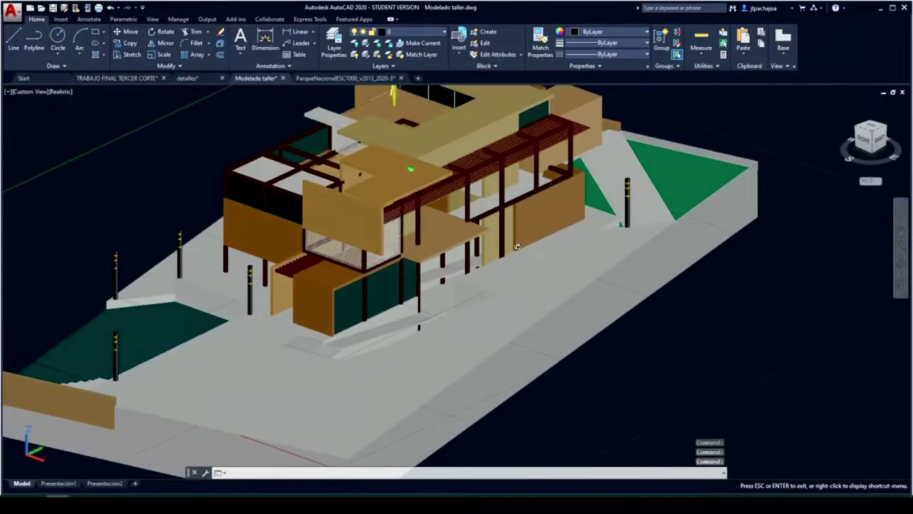
{"action": "key", "text": "Escape"}
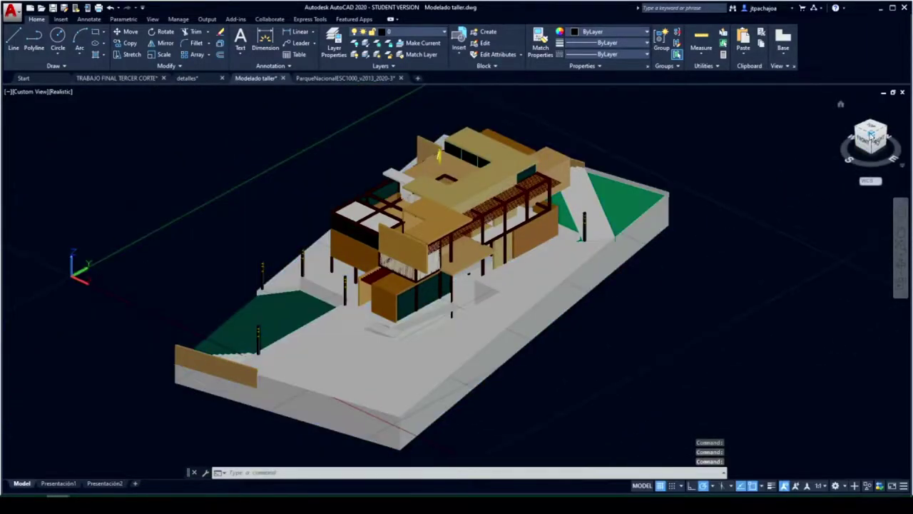
Step: Cycle the SE, SW, NE and NW isometric views, end on southwest, and start a zoom window
{"action": "left_click", "coordinate": [874, 138]}
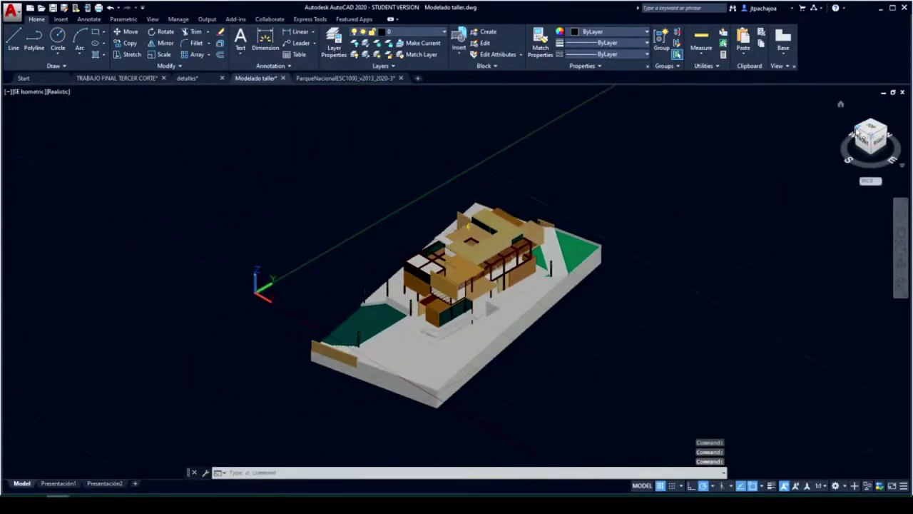
{"action": "left_click", "coordinate": [857, 134]}
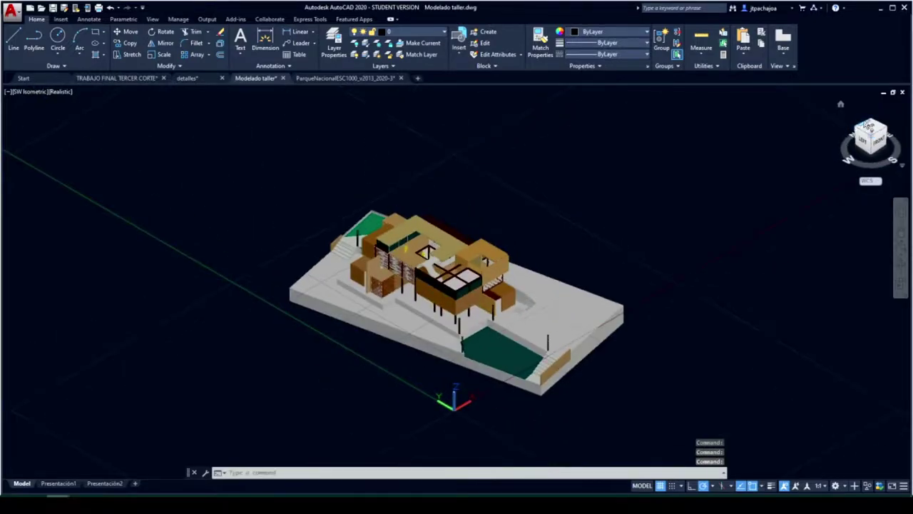
{"action": "left_click", "coordinate": [870, 125]}
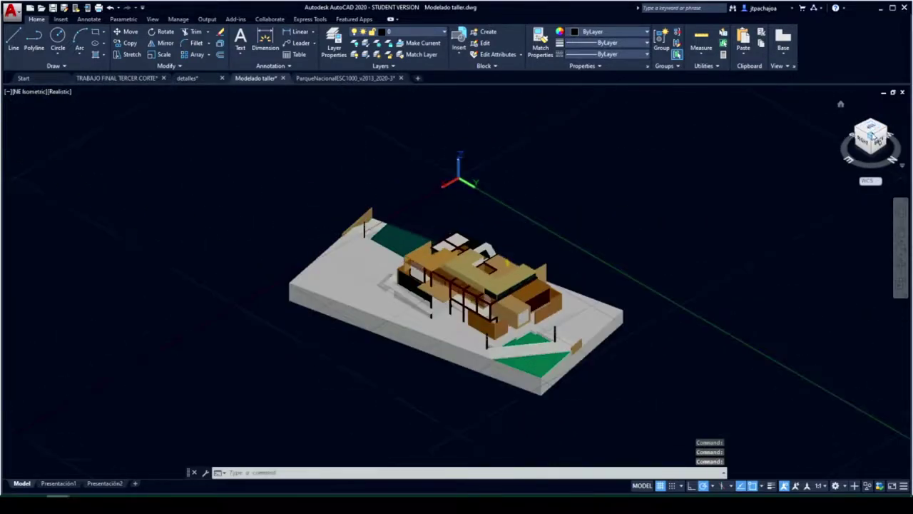
{"action": "left_click", "coordinate": [888, 134]}
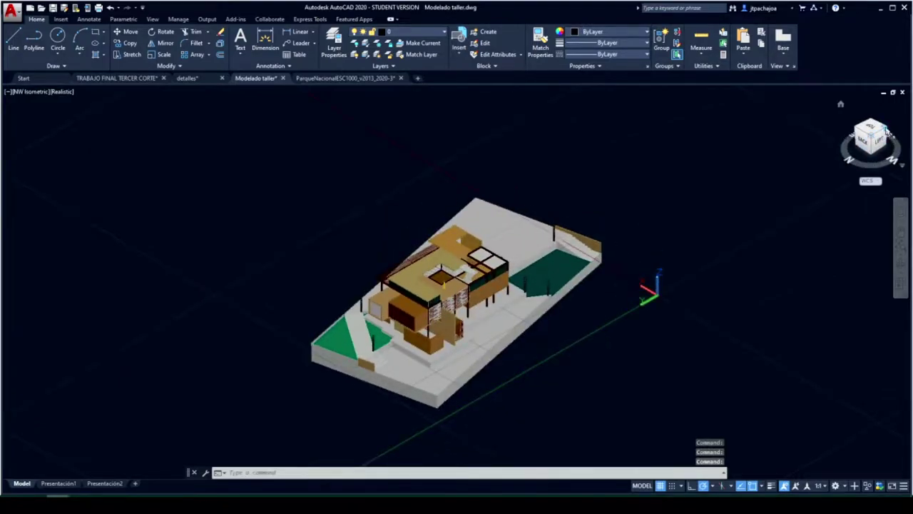
{"action": "left_click", "coordinate": [861, 138]}
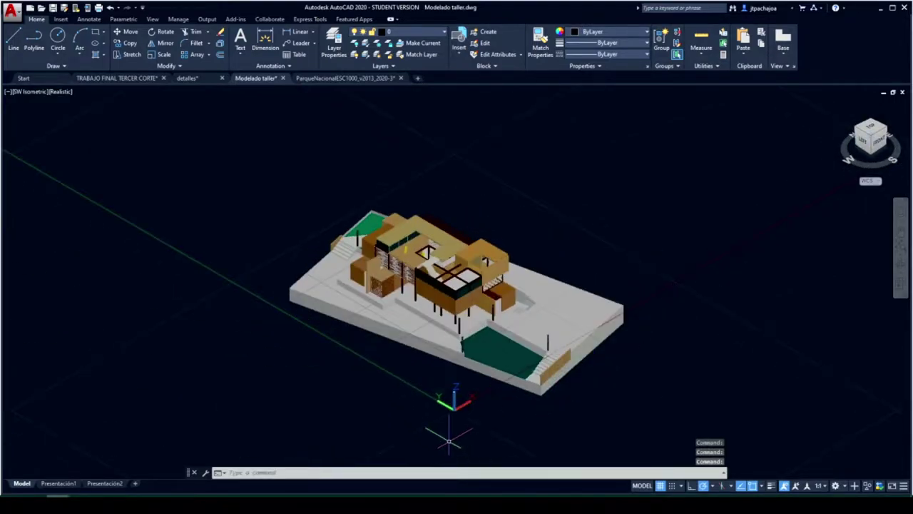
{"action": "key", "text": "Return"}
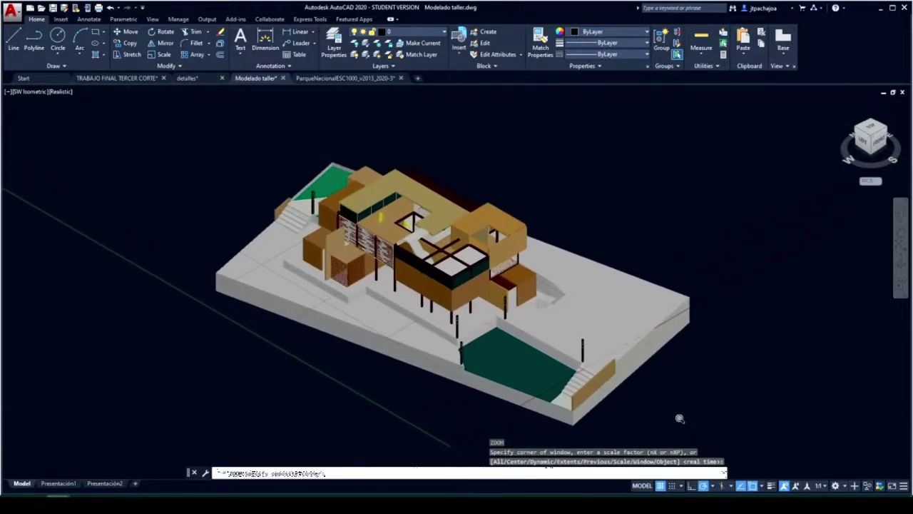
{"action": "left_click", "coordinate": [670, 427]}
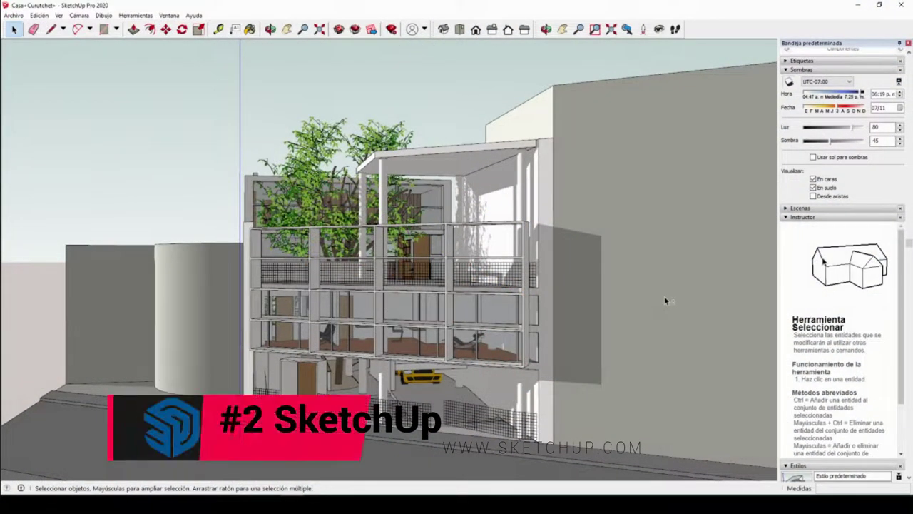
Step: Orbit around the Casa Curutchet building to view its facade
{"action": "key", "text": "o"}
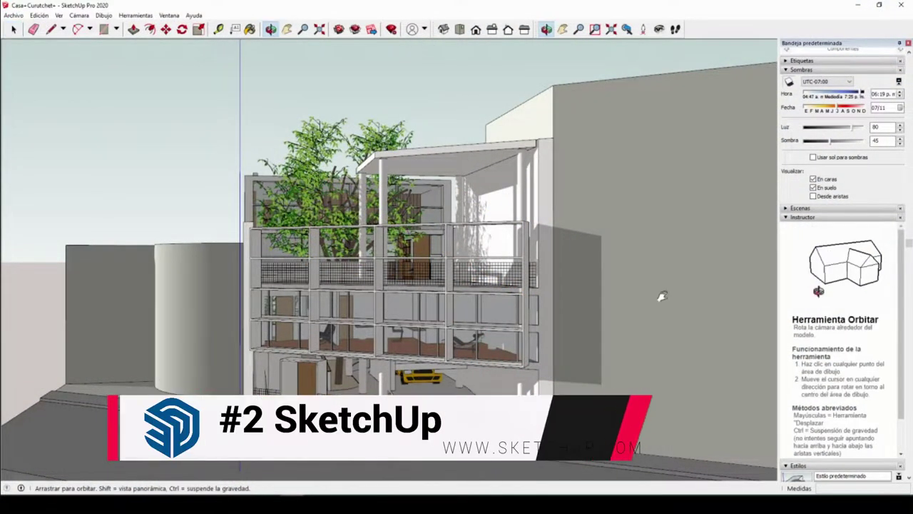
{"action": "mouse_move", "coordinate": [659, 297]}
{"action": "left_mouse_down"}
{"action": "mouse_move", "coordinate": [704, 257]}
{"action": "mouse_move", "coordinate": [500, 295]}
{"action": "left_mouse_up"}
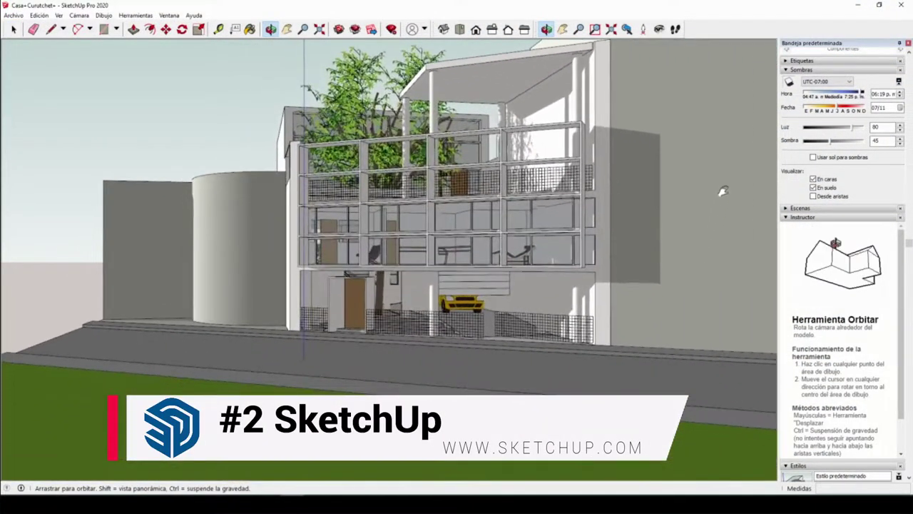
{"action": "key", "text": "space"}
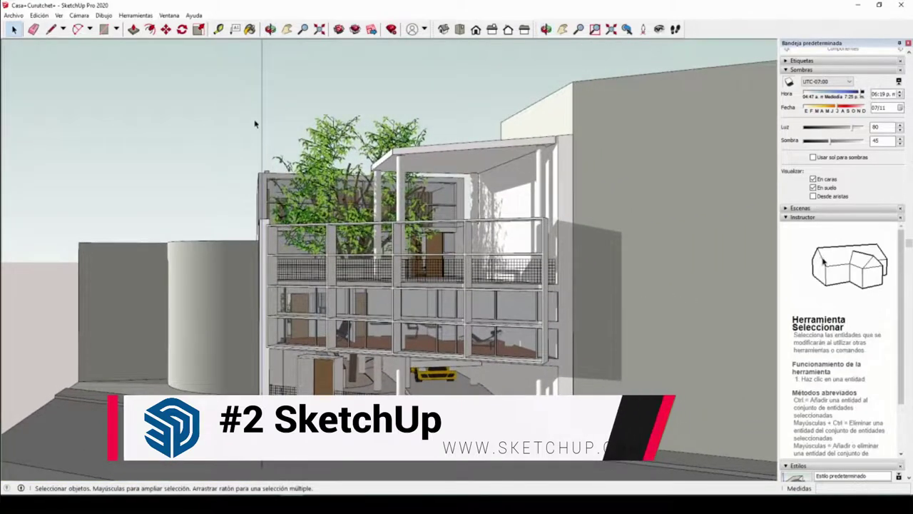
{"action": "key", "text": "o"}
{"action": "left_click_drag", "start_coordinate": [255, 124], "coordinate": [371, 128]}
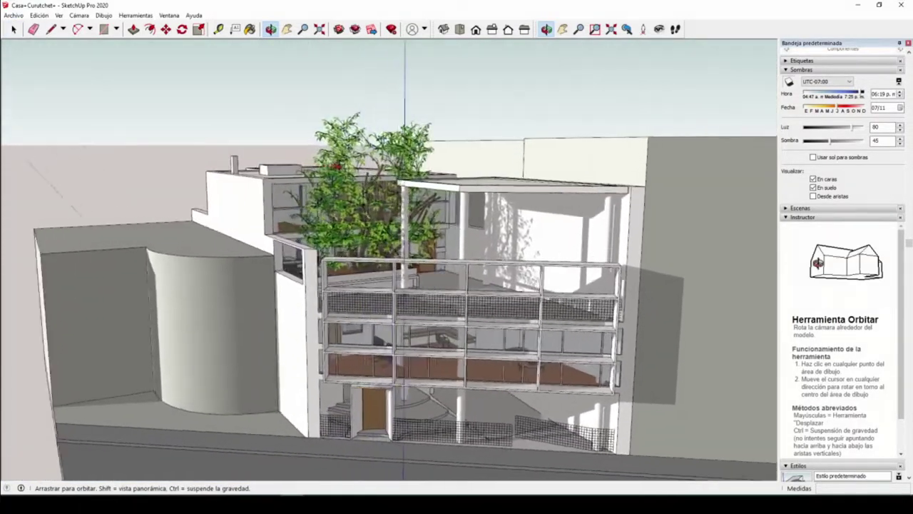
{"action": "left_click_drag", "start_coordinate": [335, 166], "coordinate": [528, 282]}
{"action": "key", "text": "space"}
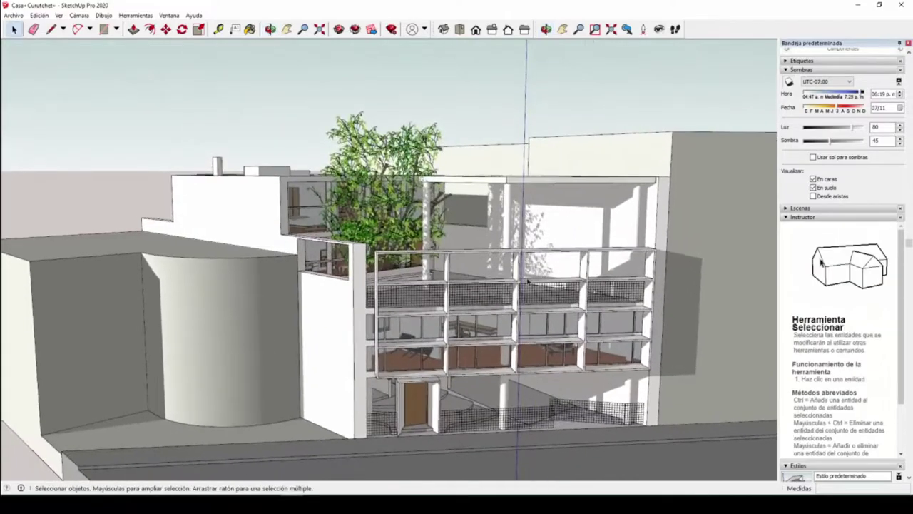
Step: Zoom in and orbit up to an elevated view of the Curutchet roof and rear
{"action": "scroll", "coordinate": [528, 281], "scroll_direction": "up", "scroll_amount": 3}
{"action": "scroll", "coordinate": [527, 293], "scroll_direction": "up", "scroll_amount": 3}
{"action": "scroll", "coordinate": [524, 306], "scroll_direction": "up", "scroll_amount": 3}
{"action": "key", "text": "o"}
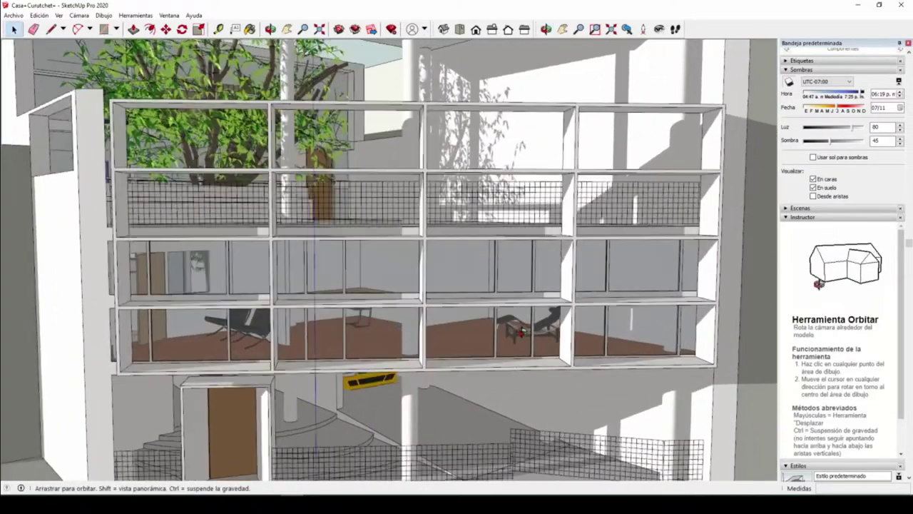
{"action": "scroll", "coordinate": [521, 330], "scroll_direction": "down", "scroll_amount": 4}
{"action": "mouse_move", "coordinate": [522, 330]}
{"action": "left_mouse_down"}
{"action": "mouse_move", "coordinate": [421, 302]}
{"action": "mouse_move", "coordinate": [579, 310]}
{"action": "left_mouse_up"}
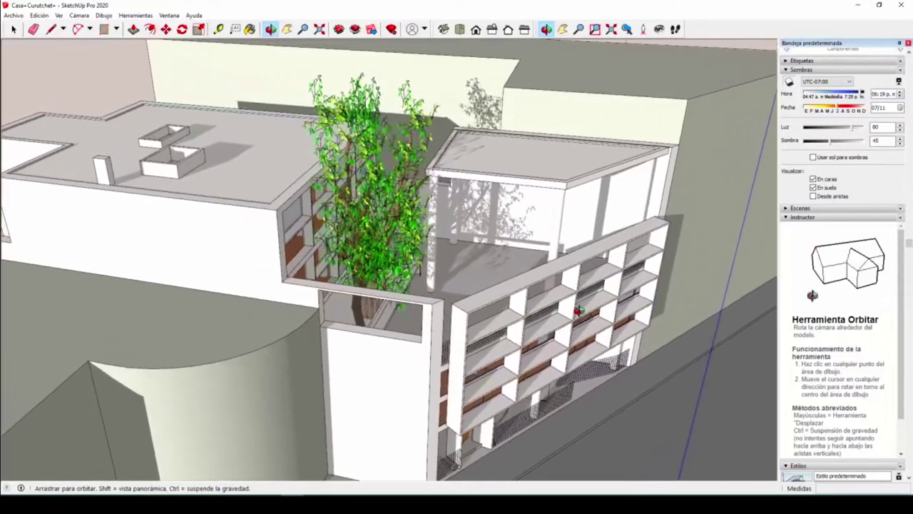
{"action": "mouse_move", "coordinate": [156, 152]}
{"action": "middle_mouse_down"}
{"action": "mouse_move", "coordinate": [226, 165]}
{"action": "mouse_move", "coordinate": [442, 167]}
{"action": "middle_mouse_up"}
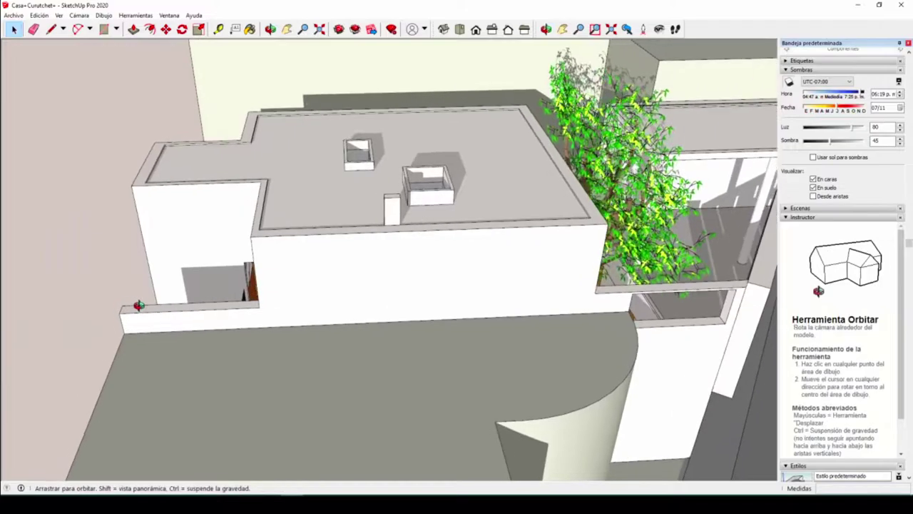
{"action": "mouse_move", "coordinate": [128, 306]}
{"action": "middle_mouse_down"}
{"action": "mouse_move", "coordinate": [326, 305]}
{"action": "mouse_move", "coordinate": [473, 221]}
{"action": "middle_mouse_up"}
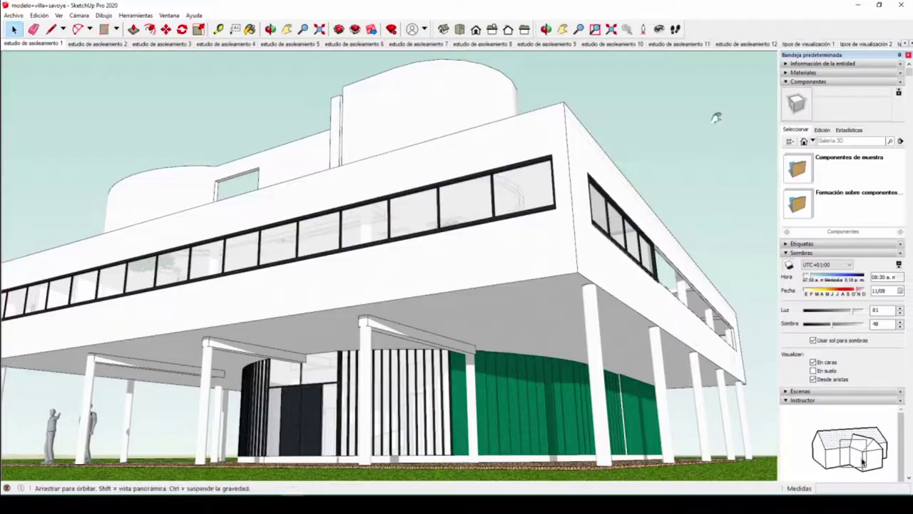
Step: Orbit the Villa Savoye from a low frontal view up to its roof terrace and other facades
{"action": "middle_click_drag", "start_coordinate": [716, 118], "coordinate": [704, 204]}
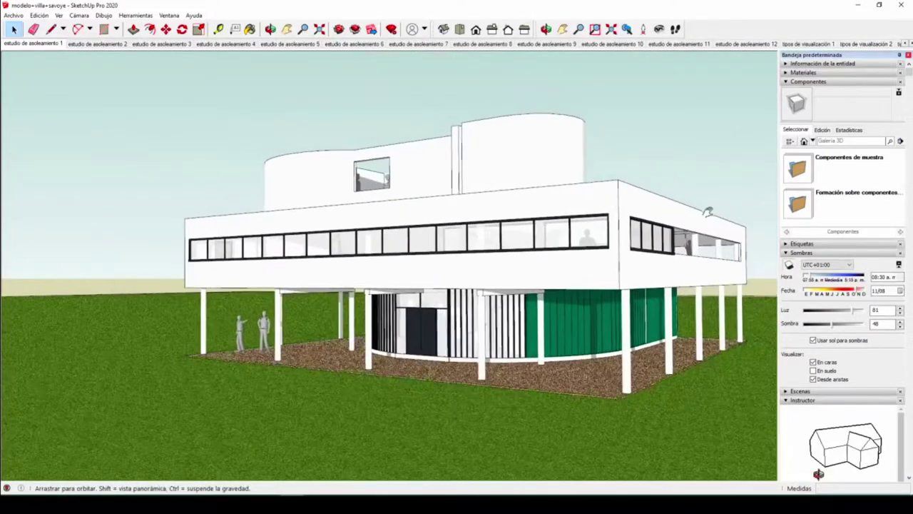
{"action": "middle_click_drag", "start_coordinate": [612, 218], "coordinate": [612, 219]}
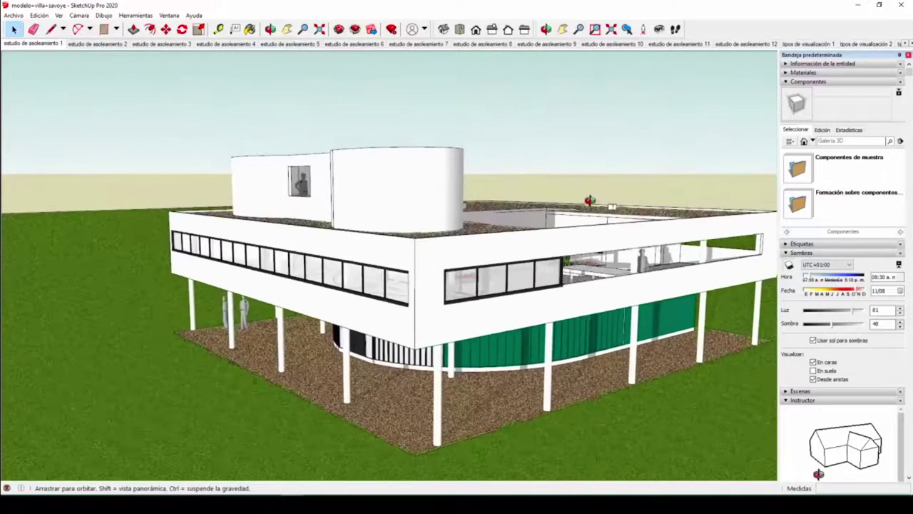
{"action": "middle_click_drag", "start_coordinate": [603, 214], "coordinate": [620, 257]}
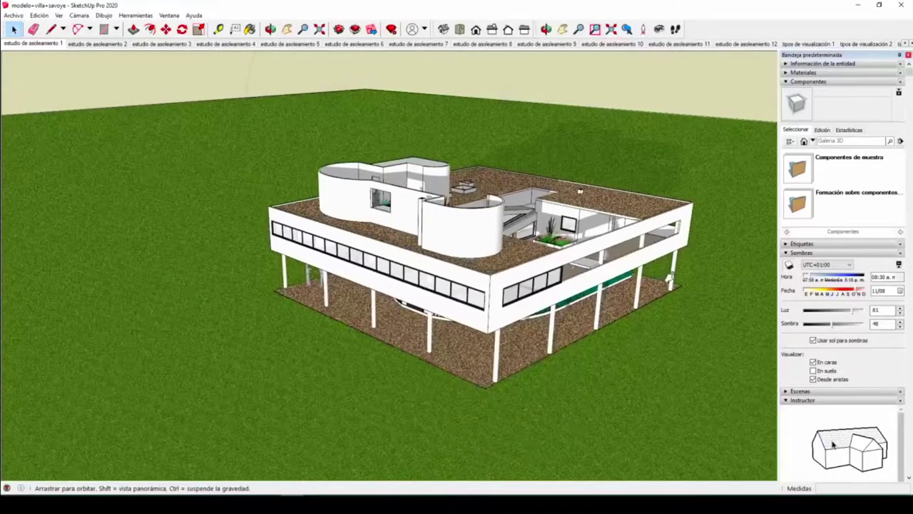
{"action": "middle_click_drag", "start_coordinate": [657, 221], "coordinate": [567, 244]}
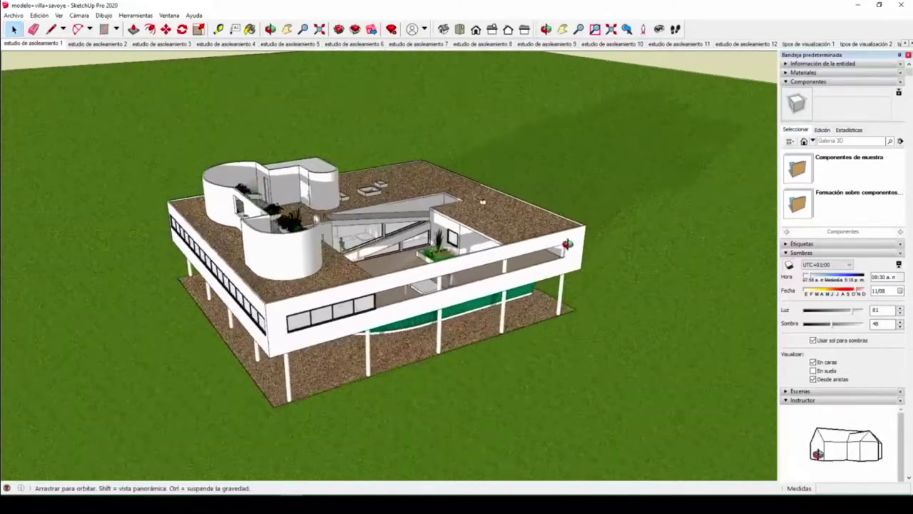
{"action": "mouse_move", "coordinate": [373, 249]}
{"action": "middle_mouse_down"}
{"action": "mouse_move", "coordinate": [70, 267]}
{"action": "mouse_move", "coordinate": [10, 251]}
{"action": "mouse_move", "coordinate": [186, 314]}
{"action": "middle_mouse_up"}
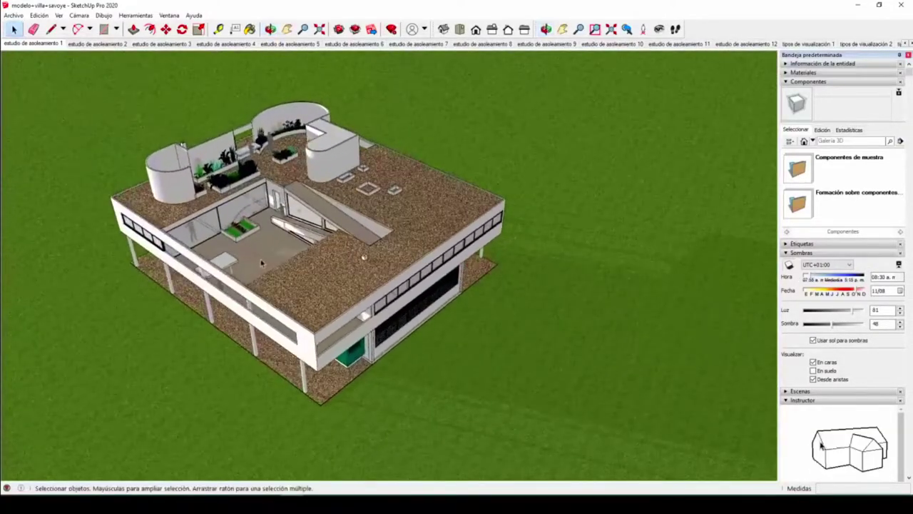
Step: Zoom toward the roof terrace and orbit around its ramp and planters
{"action": "scroll", "coordinate": [262, 264], "scroll_direction": "up", "scroll_amount": 2}
{"action": "scroll", "coordinate": [271, 254], "scroll_direction": "up", "scroll_amount": 2}
{"action": "scroll", "coordinate": [282, 243], "scroll_direction": "up", "scroll_amount": 2}
{"action": "scroll", "coordinate": [293, 229], "scroll_direction": "up", "scroll_amount": 2}
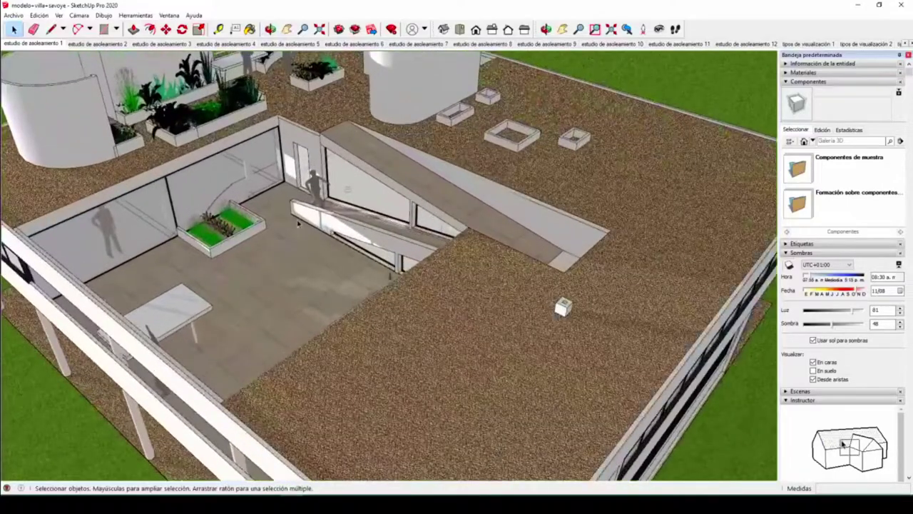
{"action": "scroll", "coordinate": [299, 223], "scroll_direction": "up", "scroll_amount": 2}
{"action": "mouse_move", "coordinate": [324, 239]}
{"action": "middle_mouse_down"}
{"action": "mouse_move", "coordinate": [322, 138]}
{"action": "mouse_move", "coordinate": [341, 127]}
{"action": "mouse_move", "coordinate": [531, 218]}
{"action": "middle_mouse_up"}
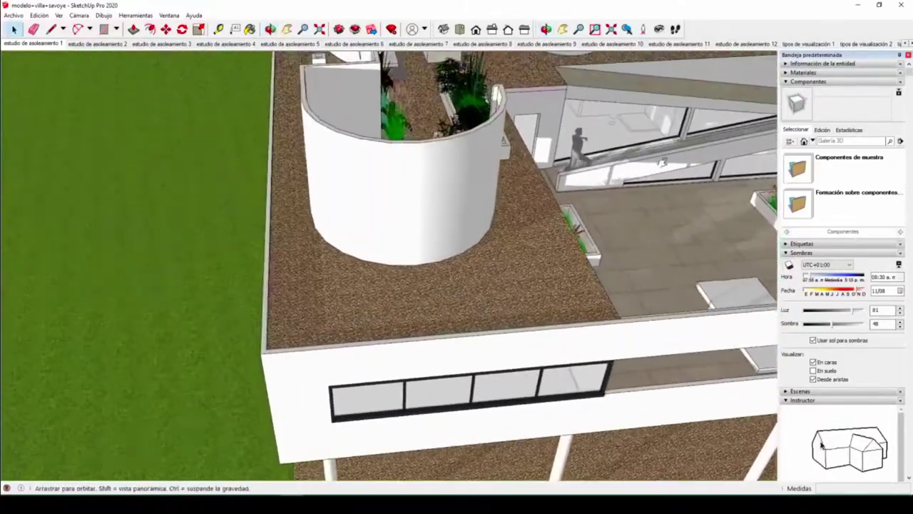
{"action": "mouse_move", "coordinate": [662, 163]}
{"action": "middle_mouse_down"}
{"action": "mouse_move", "coordinate": [433, 226]}
{"action": "mouse_move", "coordinate": [477, 230]}
{"action": "middle_mouse_up"}
{"action": "middle_click_drag", "start_coordinate": [544, 229], "coordinate": [632, 218]}
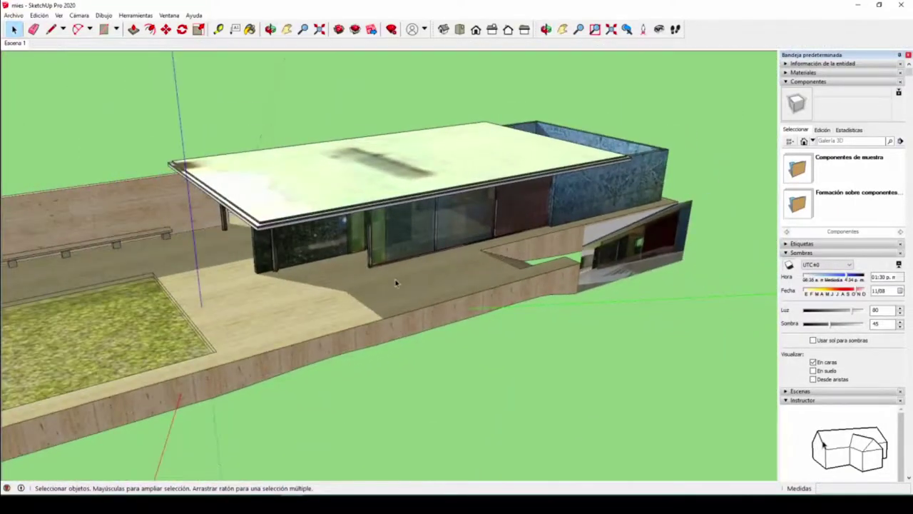
Step: Orbit the mies pavilion to a high courtyard view, set the Iso view, then orbit FallingWater
{"action": "mouse_move", "coordinate": [396, 283]}
{"action": "middle_mouse_down"}
{"action": "mouse_move", "coordinate": [464, 253]}
{"action": "mouse_move", "coordinate": [402, 292]}
{"action": "mouse_move", "coordinate": [299, 316]}
{"action": "mouse_move", "coordinate": [443, 297]}
{"action": "mouse_move", "coordinate": [292, 319]}
{"action": "mouse_move", "coordinate": [327, 325]}
{"action": "middle_mouse_up"}
{"action": "mouse_move", "coordinate": [129, 322]}
{"action": "middle_mouse_down"}
{"action": "mouse_move", "coordinate": [142, 376]}
{"action": "mouse_move", "coordinate": [283, 338]}
{"action": "mouse_move", "coordinate": [373, 353]}
{"action": "mouse_move", "coordinate": [407, 320]}
{"action": "mouse_move", "coordinate": [465, 291]}
{"action": "mouse_move", "coordinate": [638, 300]}
{"action": "middle_mouse_up"}
{"action": "mouse_move", "coordinate": [435, 204]}
{"action": "middle_mouse_down"}
{"action": "mouse_move", "coordinate": [249, 322]}
{"action": "mouse_move", "coordinate": [210, 281]}
{"action": "mouse_move", "coordinate": [504, 328]}
{"action": "mouse_move", "coordinate": [401, 279]}
{"action": "mouse_move", "coordinate": [415, 263]}
{"action": "middle_mouse_up"}
{"action": "left_click", "coordinate": [444, 30]}
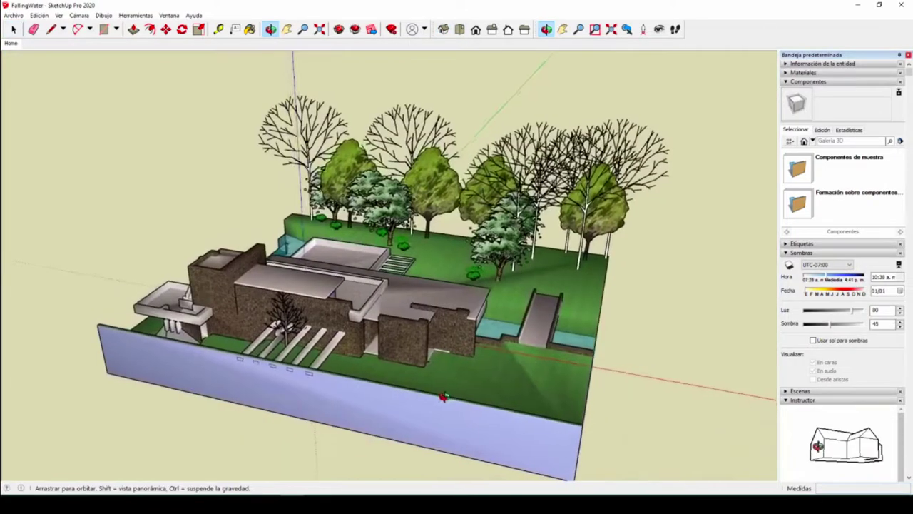
{"action": "mouse_move", "coordinate": [442, 385]}
{"action": "left_mouse_down"}
{"action": "mouse_move", "coordinate": [547, 401]}
{"action": "mouse_move", "coordinate": [608, 398]}
{"action": "left_mouse_up"}
Step: Orbit FallingWater to its water side, zoom in on the house, and drop to a low rotated view
{"action": "middle_click_drag", "start_coordinate": [608, 398], "coordinate": [688, 373]}
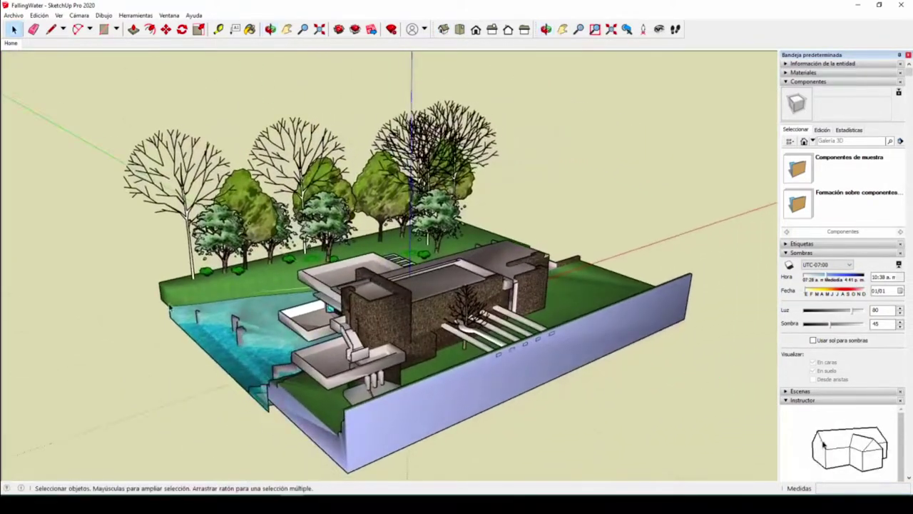
{"action": "middle_click_drag", "start_coordinate": [688, 285], "coordinate": [745, 280]}
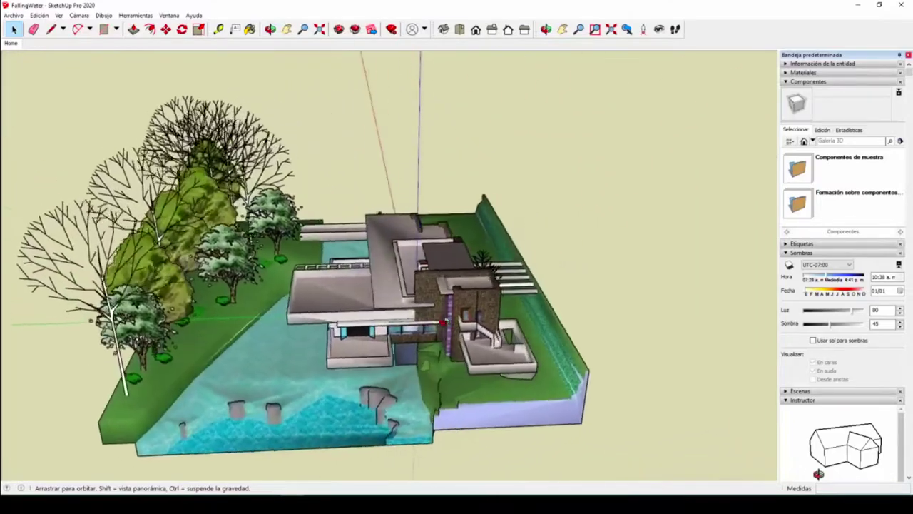
{"action": "middle_click_drag", "start_coordinate": [499, 285], "coordinate": [564, 214]}
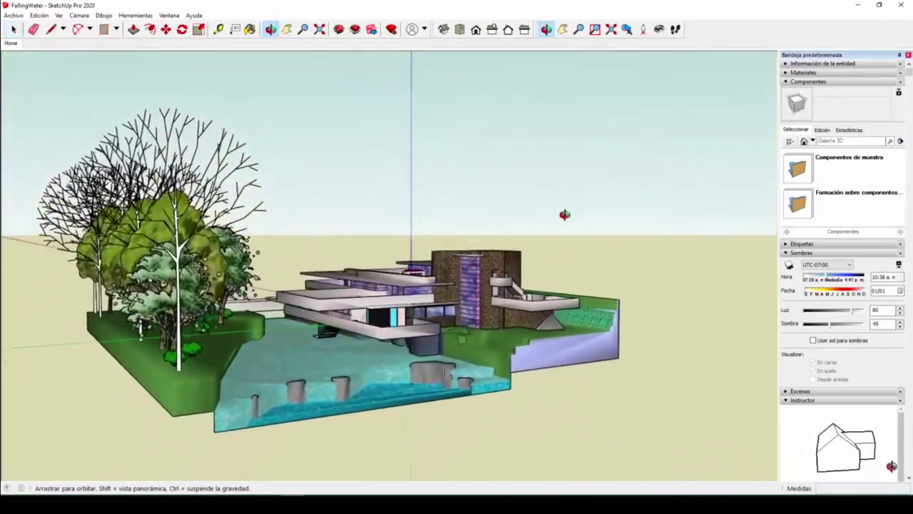
{"action": "scroll", "coordinate": [499, 285], "scroll_direction": "up", "scroll_amount": 2}
{"action": "scroll", "coordinate": [456, 314], "scroll_direction": "up", "scroll_amount": 2}
{"action": "scroll", "coordinate": [442, 328], "scroll_direction": "up", "scroll_amount": 2}
{"action": "scroll", "coordinate": [440, 335], "scroll_direction": "up", "scroll_amount": 2}
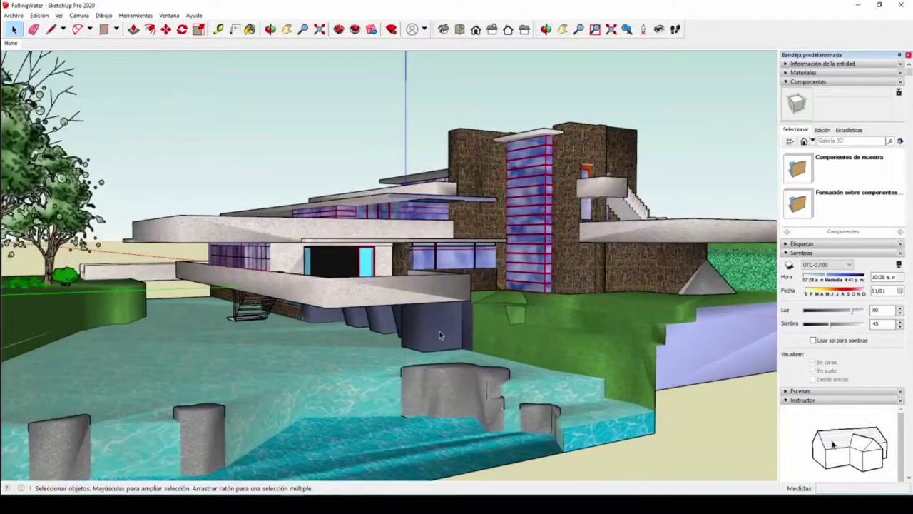
{"action": "mouse_move", "coordinate": [343, 347]}
{"action": "middle_mouse_down"}
{"action": "mouse_move", "coordinate": [396, 321]}
{"action": "mouse_move", "coordinate": [431, 342]}
{"action": "mouse_move", "coordinate": [416, 448]}
{"action": "mouse_move", "coordinate": [464, 420]}
{"action": "mouse_move", "coordinate": [207, 285]}
{"action": "mouse_move", "coordinate": [422, 219]}
{"action": "mouse_move", "coordinate": [440, 138]}
{"action": "middle_mouse_up"}
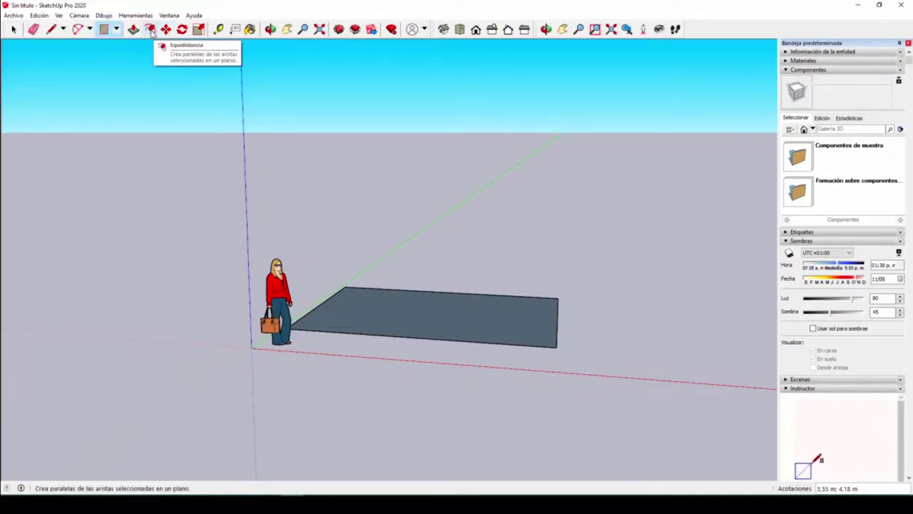
Step: Extrude the blue rectangle into a wall box and add circle and door-rectangle shapes on it
{"action": "left_click", "coordinate": [150, 29]}
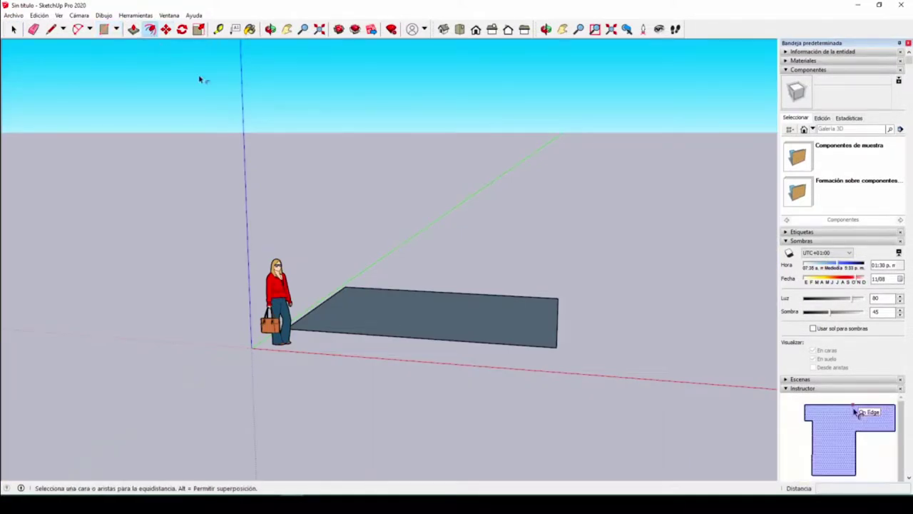
{"action": "left_click", "coordinate": [133, 30]}
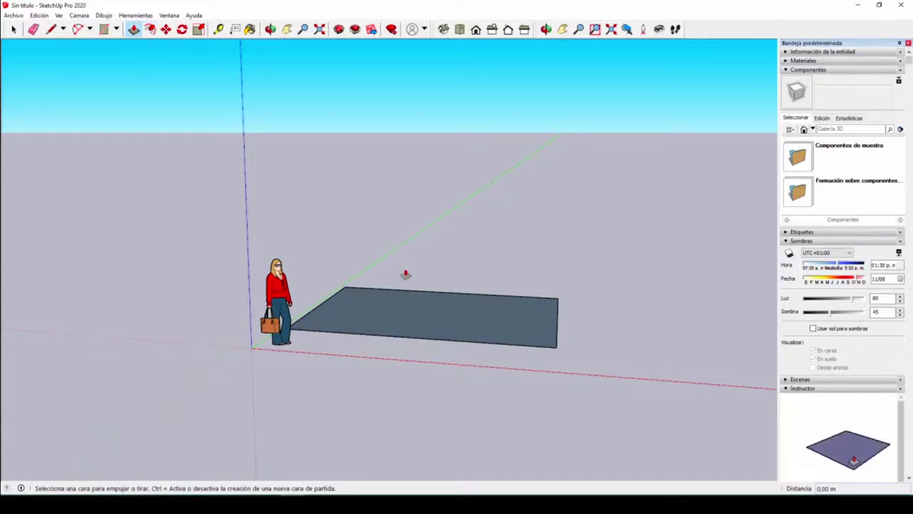
{"action": "left_click", "coordinate": [425, 311]}
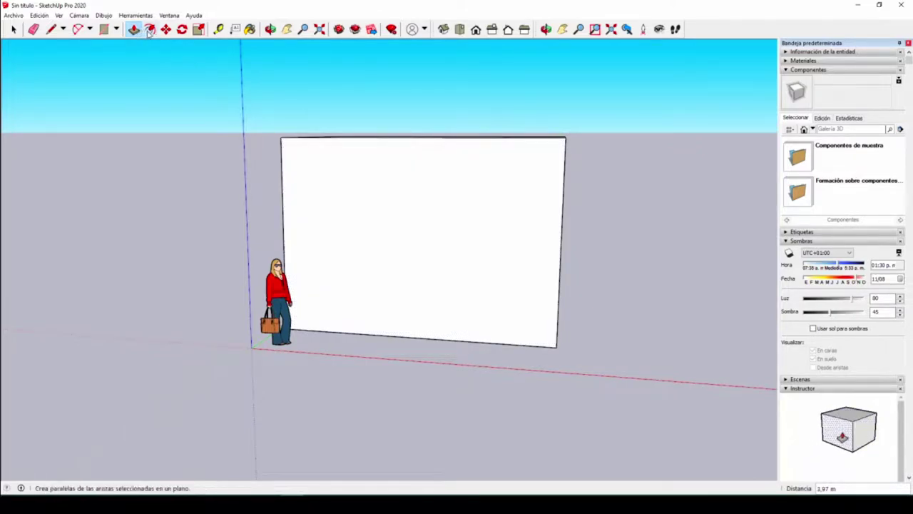
{"action": "left_click", "coordinate": [117, 31]}
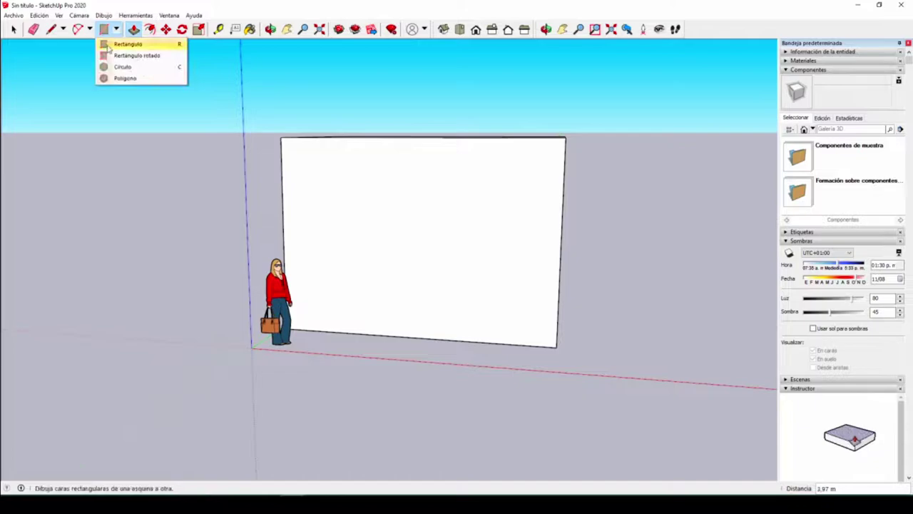
{"action": "left_click", "coordinate": [125, 67]}
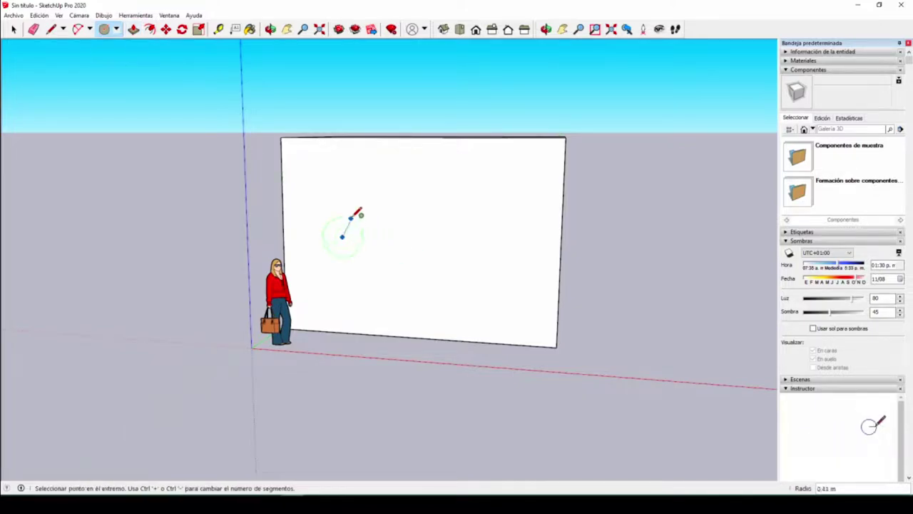
{"action": "left_click", "coordinate": [116, 32]}
{"action": "left_click", "coordinate": [127, 44]}
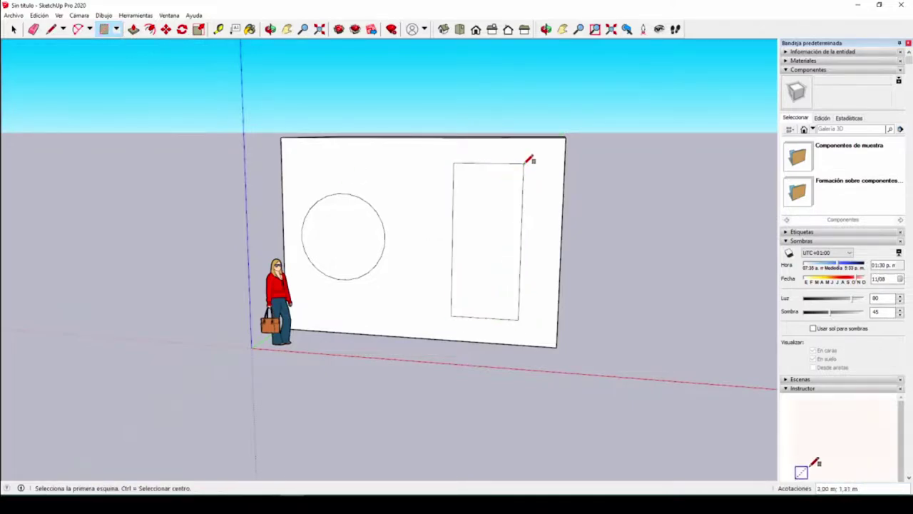
{"action": "left_click", "coordinate": [134, 30]}
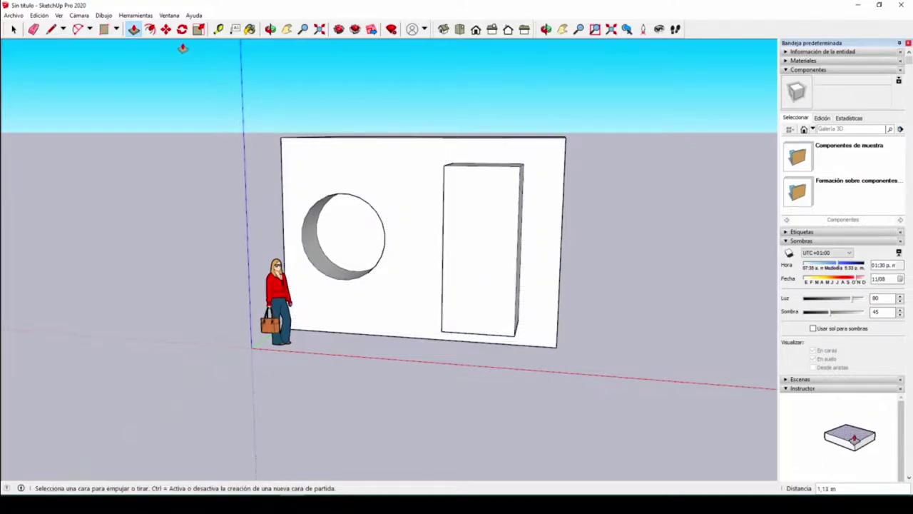
Step: Inset the door rectangle, push its inner face back 0.39 m, and orbit to view from above right
{"action": "left_click", "coordinate": [151, 29]}
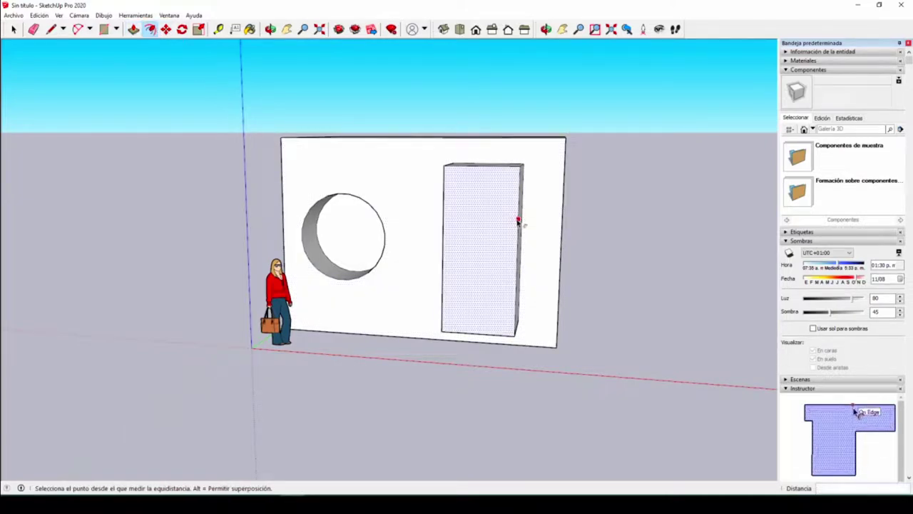
{"action": "left_click", "coordinate": [505, 224]}
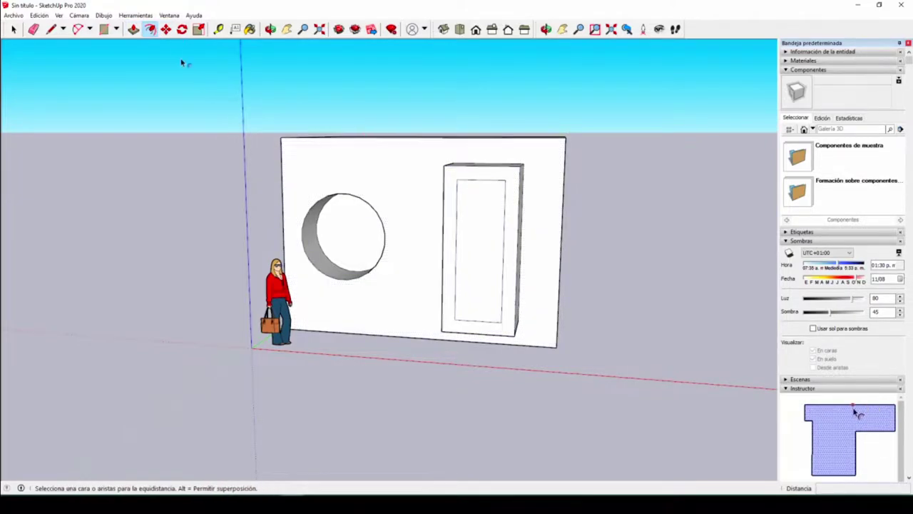
{"action": "left_click", "coordinate": [134, 29]}
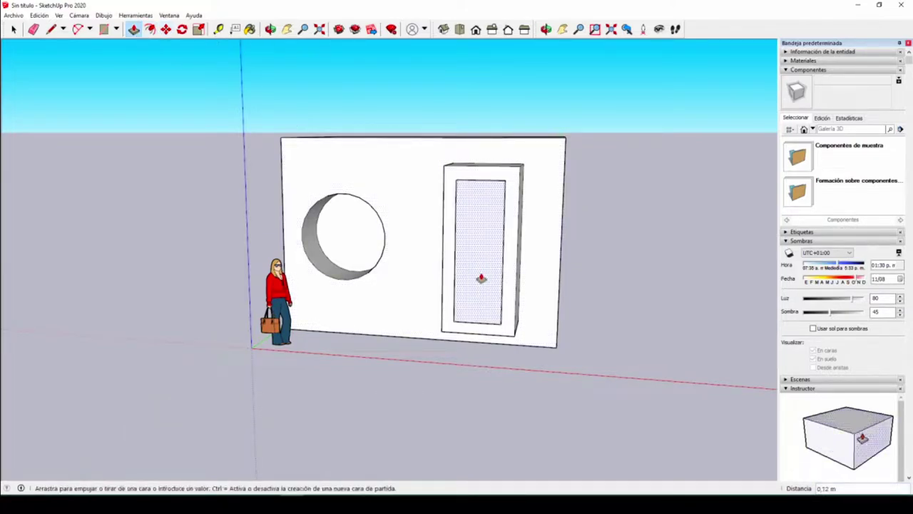
{"action": "left_click", "coordinate": [482, 271]}
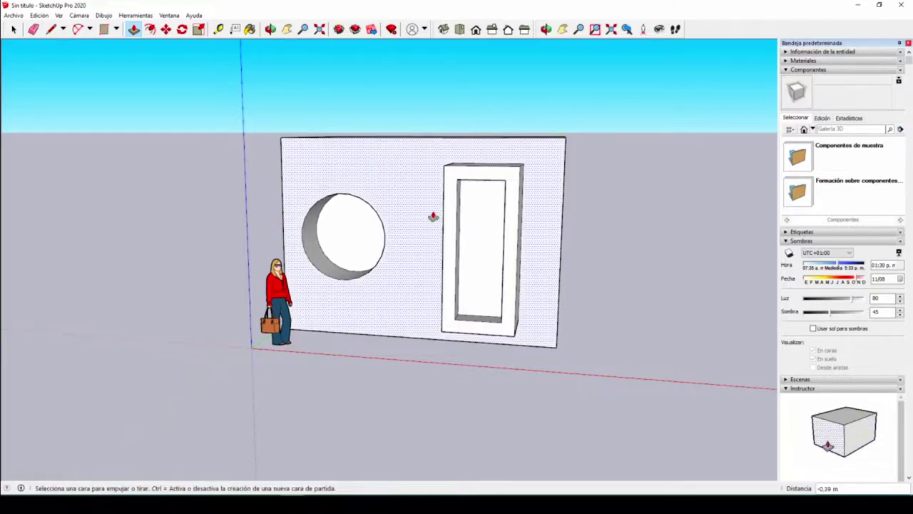
{"action": "mouse_move", "coordinate": [638, 235]}
{"action": "middle_mouse_down"}
{"action": "mouse_move", "coordinate": [402, 302]}
{"action": "mouse_move", "coordinate": [420, 312]}
{"action": "mouse_move", "coordinate": [424, 370]}
{"action": "mouse_move", "coordinate": [433, 308]}
{"action": "middle_mouse_up"}
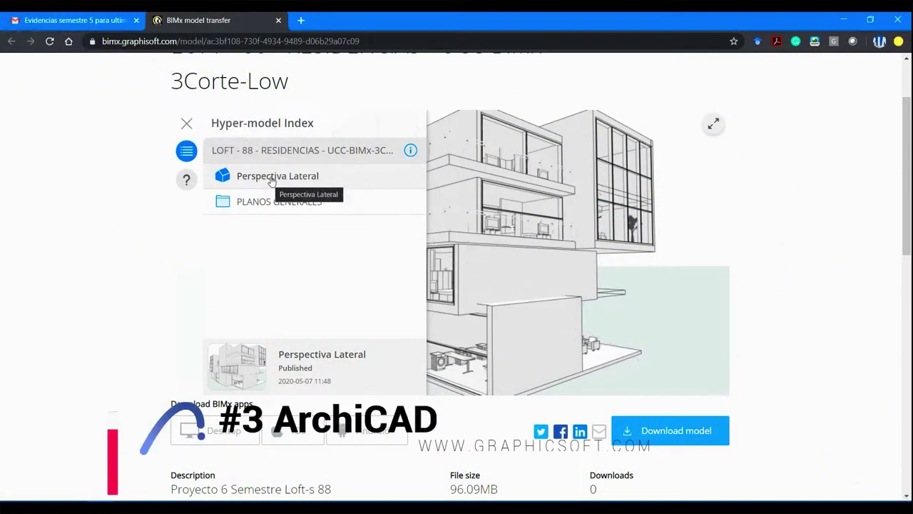
Step: Open the Perspectiva Lateral 3D view, orbit into the loft interior and start Walk Mode
{"action": "left_click", "coordinate": [271, 175]}
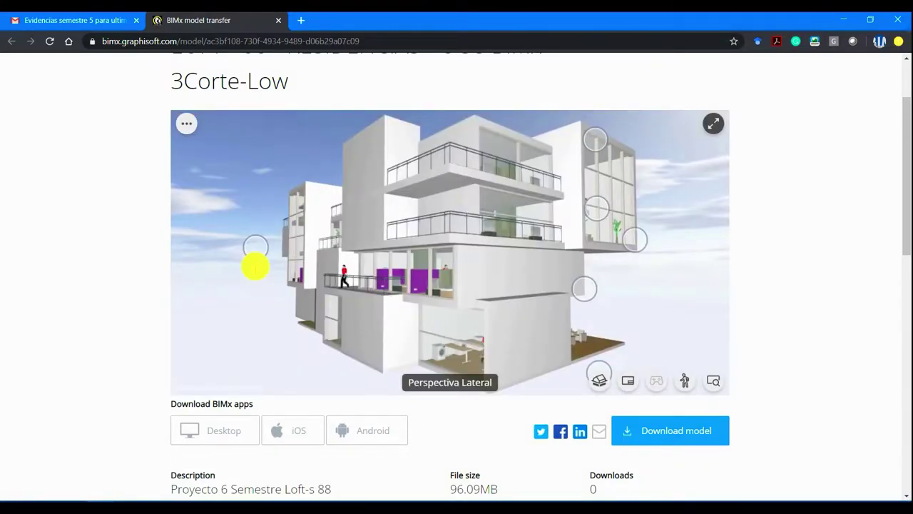
{"action": "scroll", "coordinate": [300, 306], "scroll_direction": "up", "scroll_amount": 1}
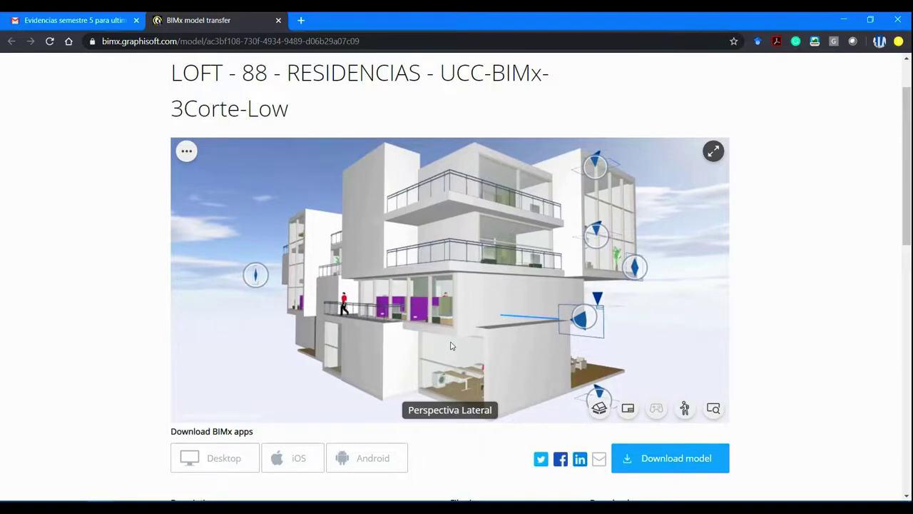
{"action": "left_click_drag", "start_coordinate": [587, 358], "coordinate": [350, 353]}
{"action": "scroll", "coordinate": [540, 380], "scroll_direction": "down", "scroll_amount": 5}
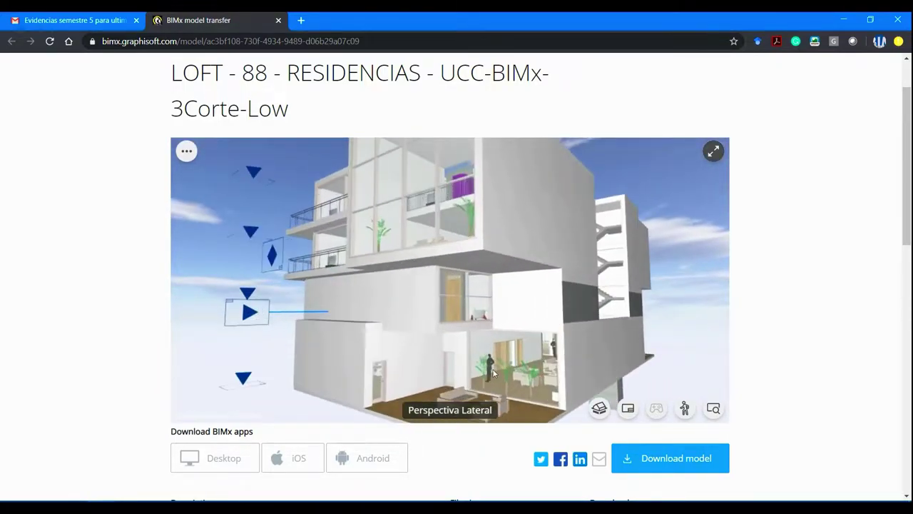
{"action": "mouse_move", "coordinate": [498, 380]}
{"action": "left_mouse_down"}
{"action": "mouse_move", "coordinate": [438, 149]}
{"action": "mouse_move", "coordinate": [422, 129]}
{"action": "left_mouse_up"}
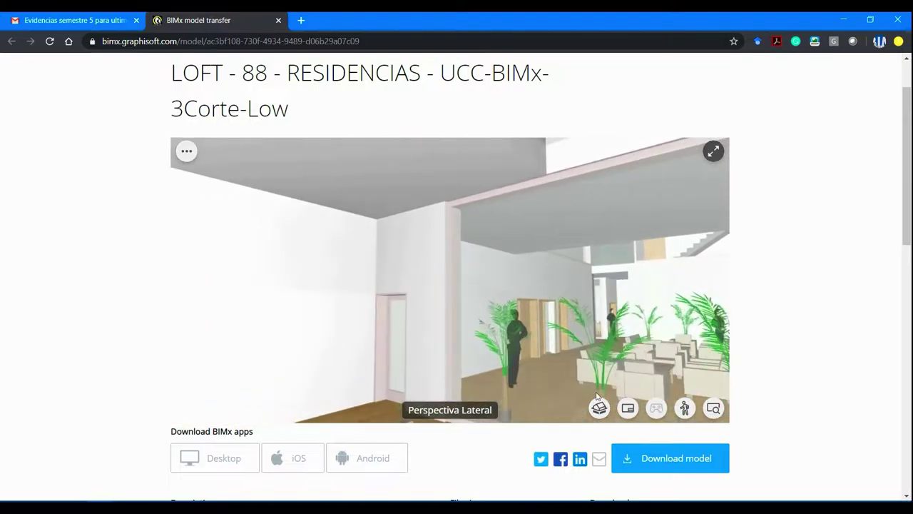
{"action": "left_click", "coordinate": [684, 411]}
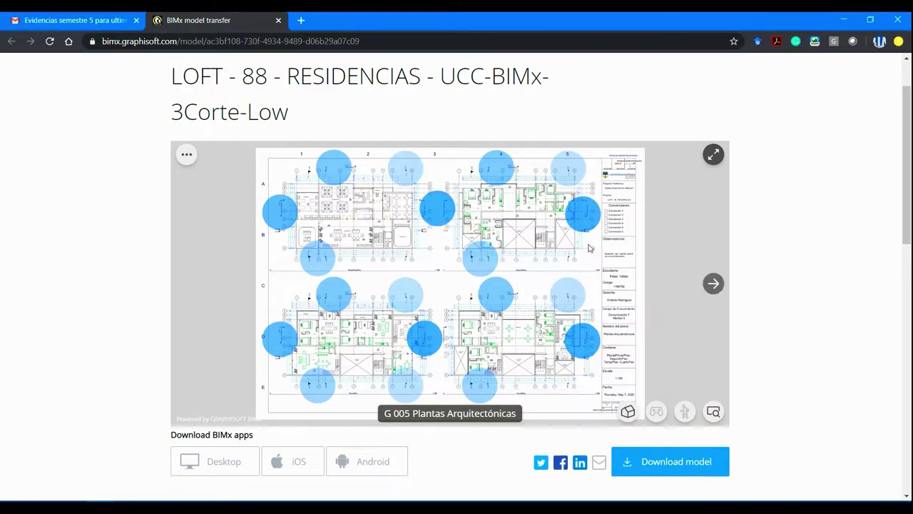
Step: Zoom and pan across the G 005 Plantas Arquitectónicas floor plan sheet
{"action": "scroll", "coordinate": [620, 209], "scroll_direction": "up", "scroll_amount": 3}
{"action": "scroll", "coordinate": [615, 216], "scroll_direction": "up", "scroll_amount": 2}
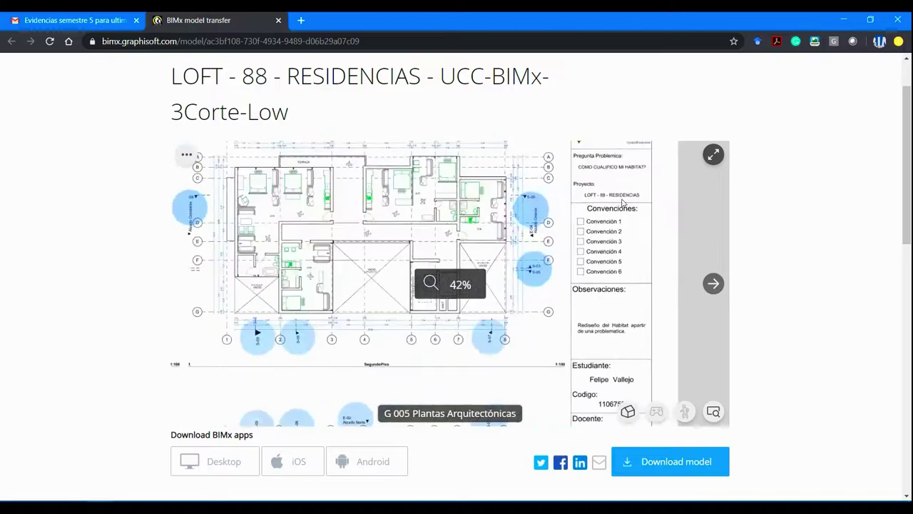
{"action": "mouse_move", "coordinate": [612, 223]}
{"action": "left_mouse_down"}
{"action": "mouse_move", "coordinate": [596, 240]}
{"action": "mouse_move", "coordinate": [595, 224]}
{"action": "left_mouse_up"}
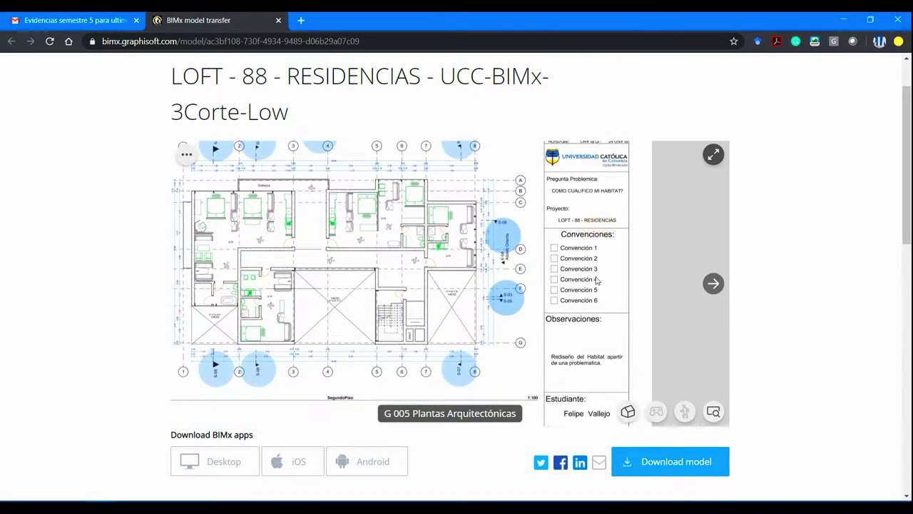
{"action": "left_click_drag", "start_coordinate": [596, 280], "coordinate": [594, 249]}
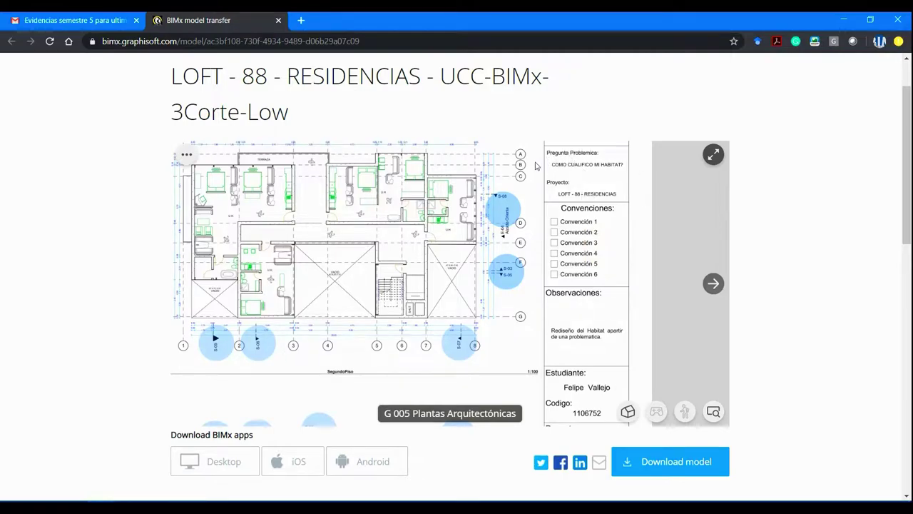
Step: Show the floor plan in 3D and tilt it into a perspective cutaway
{"action": "scroll", "coordinate": [603, 261], "scroll_direction": "up", "scroll_amount": 3}
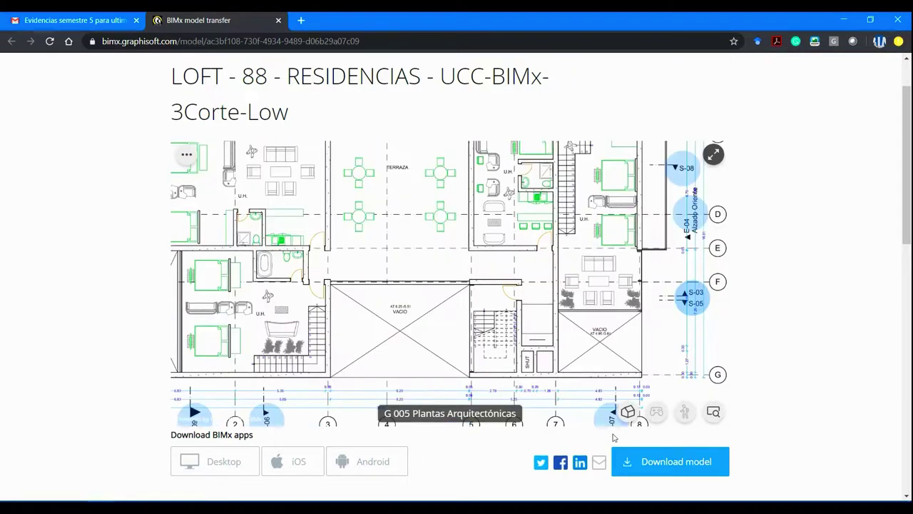
{"action": "left_click", "coordinate": [627, 411]}
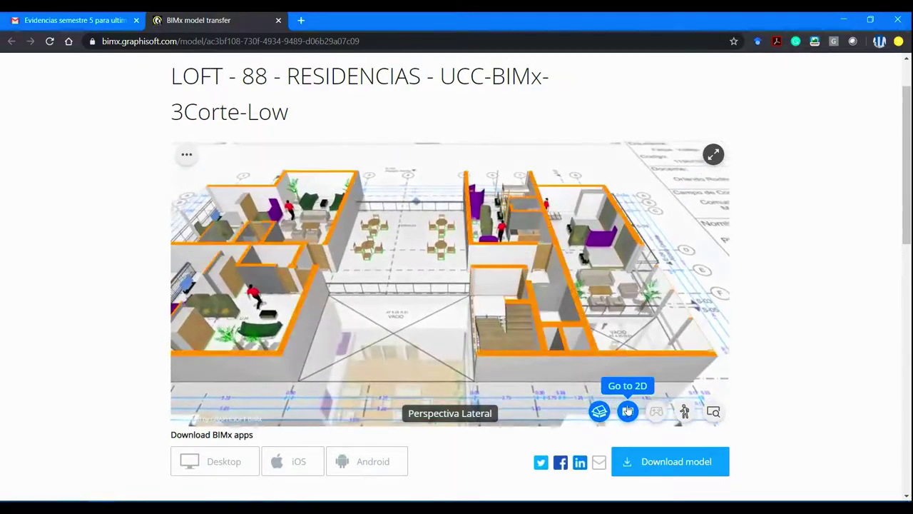
{"action": "mouse_move", "coordinate": [455, 289]}
{"action": "left_mouse_down"}
{"action": "mouse_move", "coordinate": [472, 260]}
{"action": "mouse_move", "coordinate": [430, 277]}
{"action": "mouse_move", "coordinate": [432, 292]}
{"action": "left_mouse_up"}
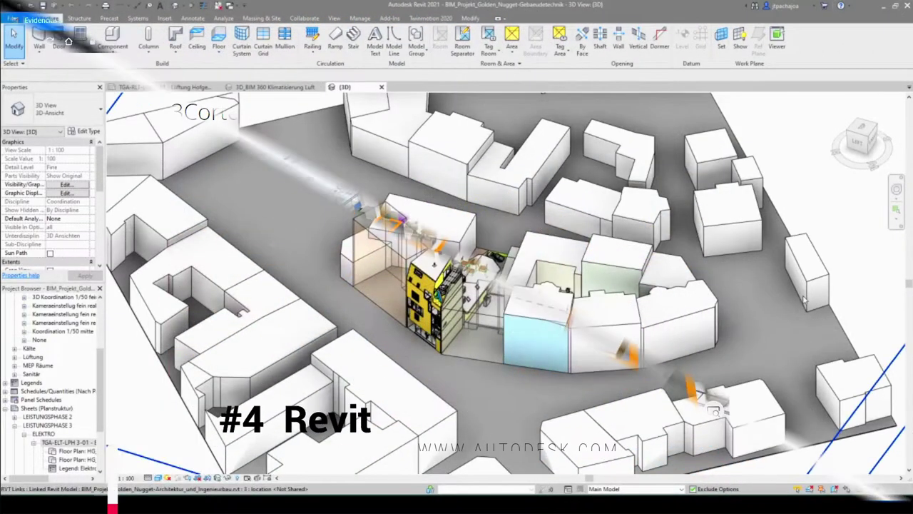
Step: Orbit the city model and zoom in on the yellow building
{"action": "middle_click_drag", "start_coordinate": [642, 351], "coordinate": [451, 359], "text": "shift"}
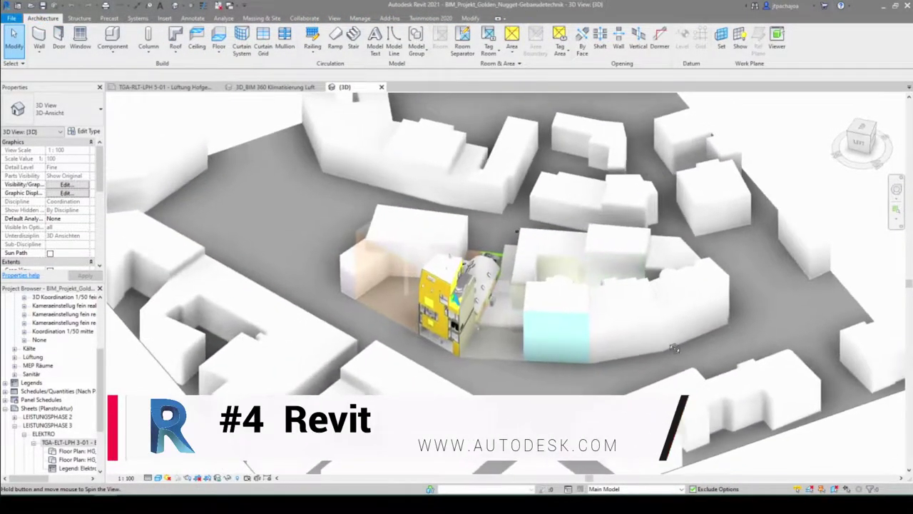
{"action": "scroll", "coordinate": [450, 359], "scroll_direction": "up", "scroll_amount": 2}
{"action": "scroll", "coordinate": [457, 360], "scroll_direction": "up", "scroll_amount": 2}
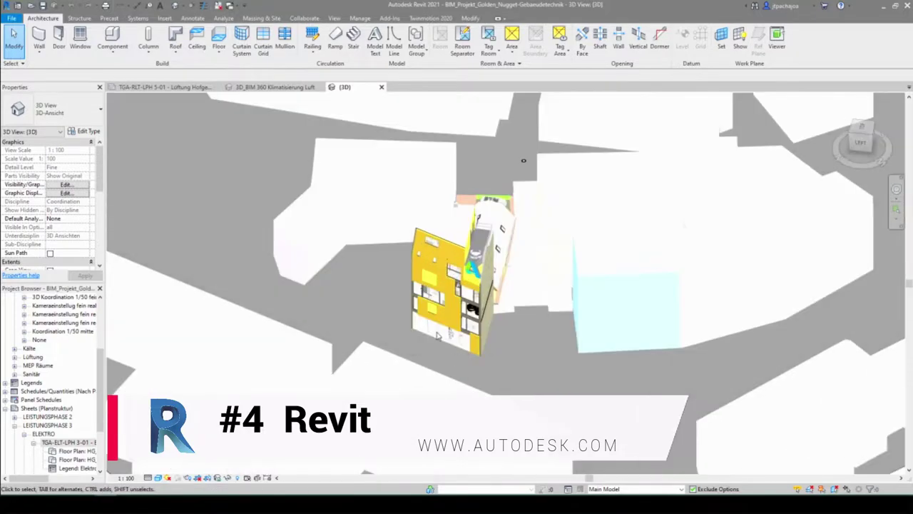
{"action": "scroll", "coordinate": [474, 366], "scroll_direction": "up", "scroll_amount": 2}
{"action": "scroll", "coordinate": [478, 349], "scroll_direction": "up", "scroll_amount": 2}
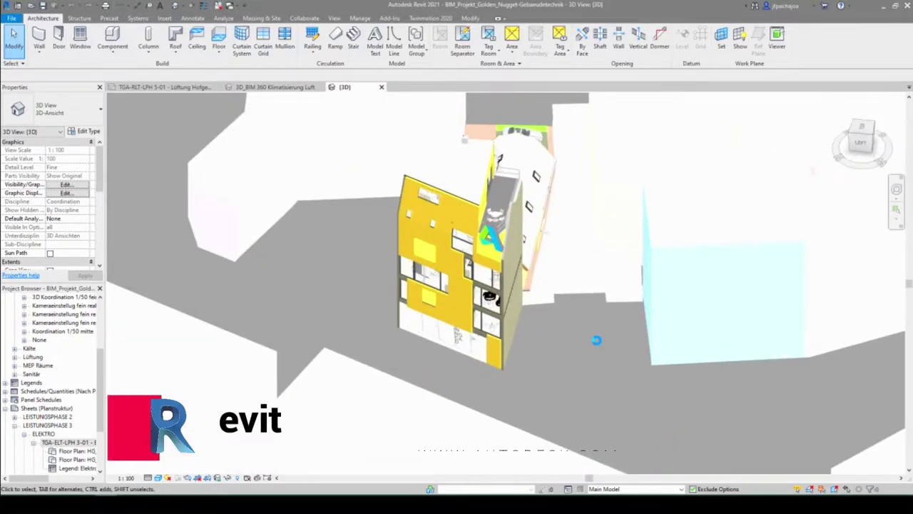
{"action": "scroll", "coordinate": [585, 326], "scroll_direction": "up", "scroll_amount": 2}
Step: Centre and orbit the yellow building, then switch to the 3D_BIM 360 Klimatisierung Luft view
{"action": "middle_click_drag", "start_coordinate": [585, 326], "coordinate": [608, 385]}
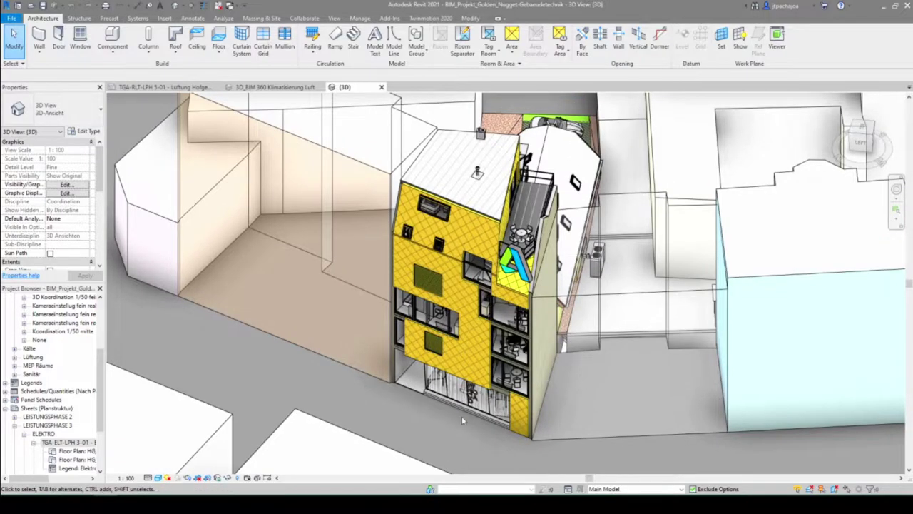
{"action": "mouse_move", "coordinate": [485, 426]}
{"action": "middle_mouse_down", "text": "shift"}
{"action": "mouse_move", "coordinate": [577, 433]}
{"action": "mouse_move", "coordinate": [625, 416]}
{"action": "middle_mouse_up", "text": "shift"}
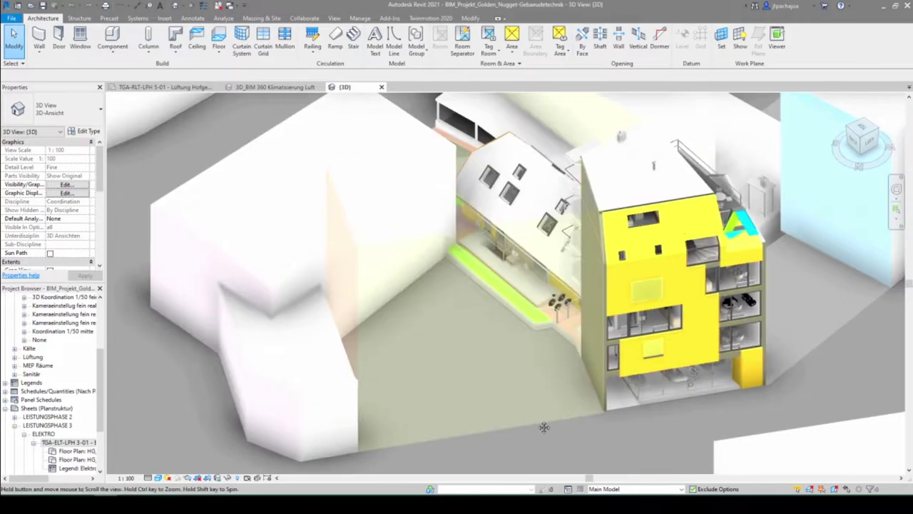
{"action": "key", "text": "ctrl+Tab"}
Step: Zoom in on the plant equipment among the Klimatisierung Luft ducts and pipes
{"action": "scroll", "coordinate": [649, 385], "scroll_direction": "up", "scroll_amount": 3}
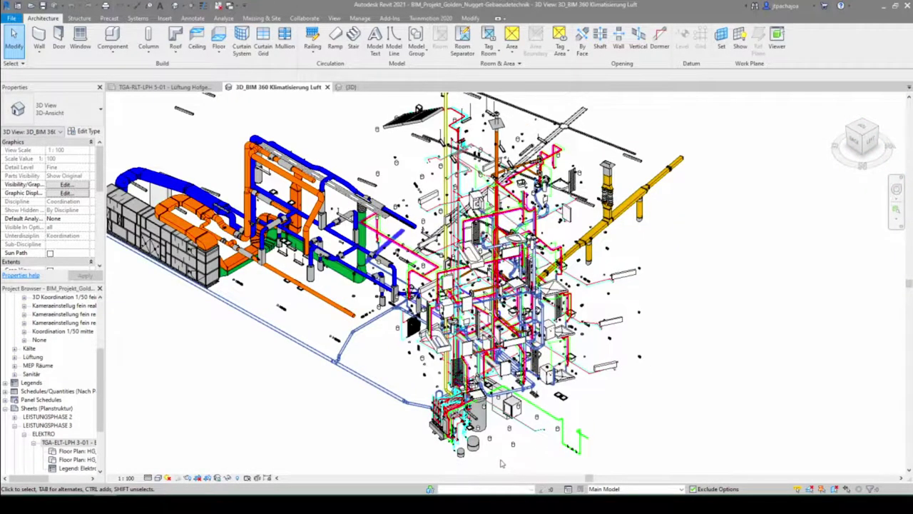
{"action": "scroll", "coordinate": [502, 464], "scroll_direction": "up", "scroll_amount": 2}
{"action": "scroll", "coordinate": [506, 442], "scroll_direction": "up", "scroll_amount": 1}
{"action": "scroll", "coordinate": [512, 420], "scroll_direction": "up", "scroll_amount": 1}
{"action": "scroll", "coordinate": [532, 423], "scroll_direction": "up", "scroll_amount": 1}
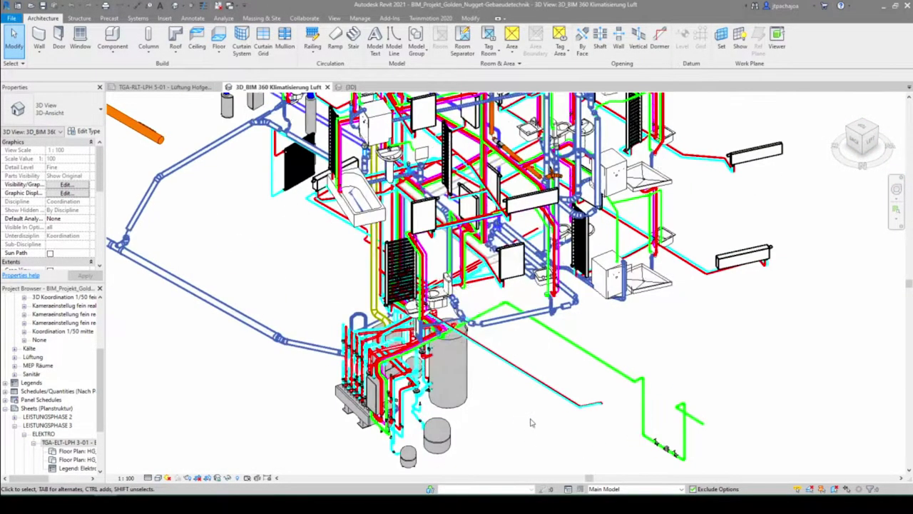
{"action": "scroll", "coordinate": [532, 422], "scroll_direction": "up", "scroll_amount": 4}
{"action": "scroll", "coordinate": [599, 374], "scroll_direction": "down", "scroll_amount": 2}
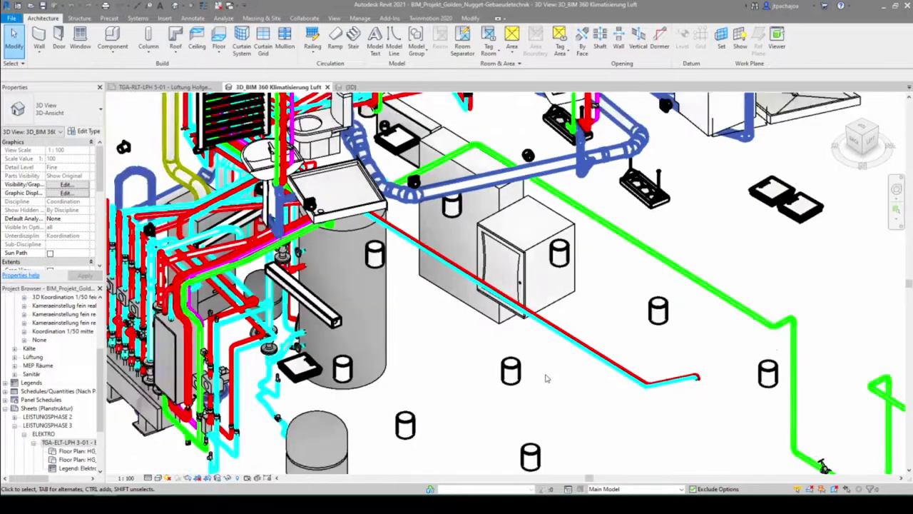
{"action": "scroll", "coordinate": [546, 378], "scroll_direction": "down", "scroll_amount": 1}
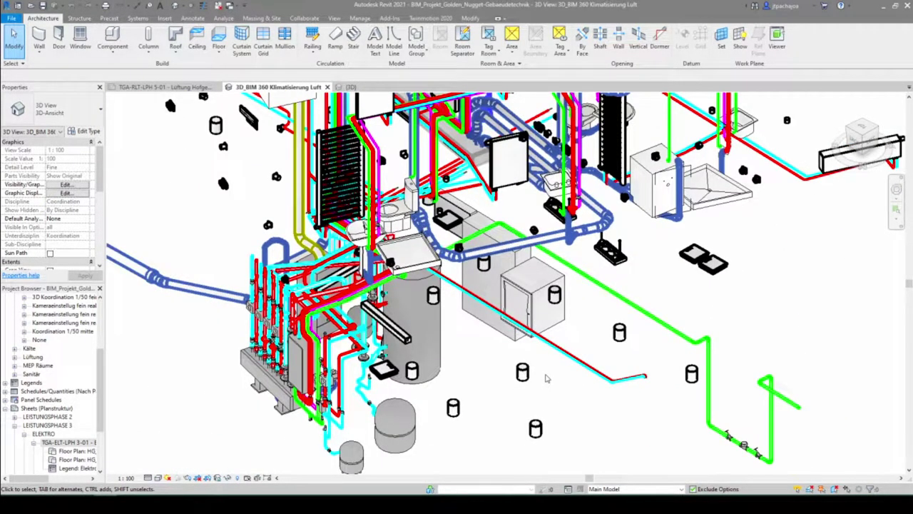
Step: Draw the model with thin lines and pan across the upper piping and fixtures
{"action": "key", "text": "l"}
{"action": "middle_click_drag", "start_coordinate": [668, 193], "coordinate": [754, 470]}
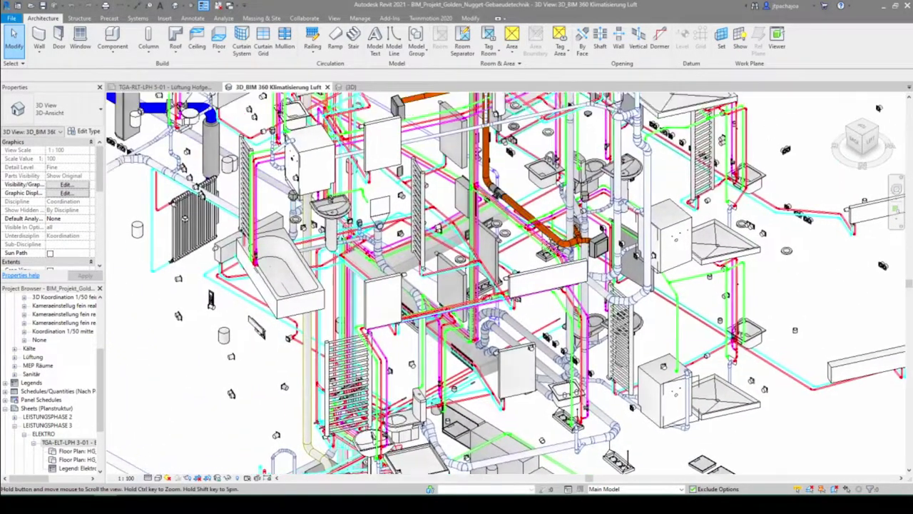
{"action": "mouse_move", "coordinate": [514, 228]}
{"action": "middle_mouse_down"}
{"action": "mouse_move", "coordinate": [493, 347]}
{"action": "mouse_move", "coordinate": [112, 463]}
{"action": "mouse_move", "coordinate": [638, 332]}
{"action": "mouse_move", "coordinate": [842, 428]}
{"action": "middle_mouse_up"}
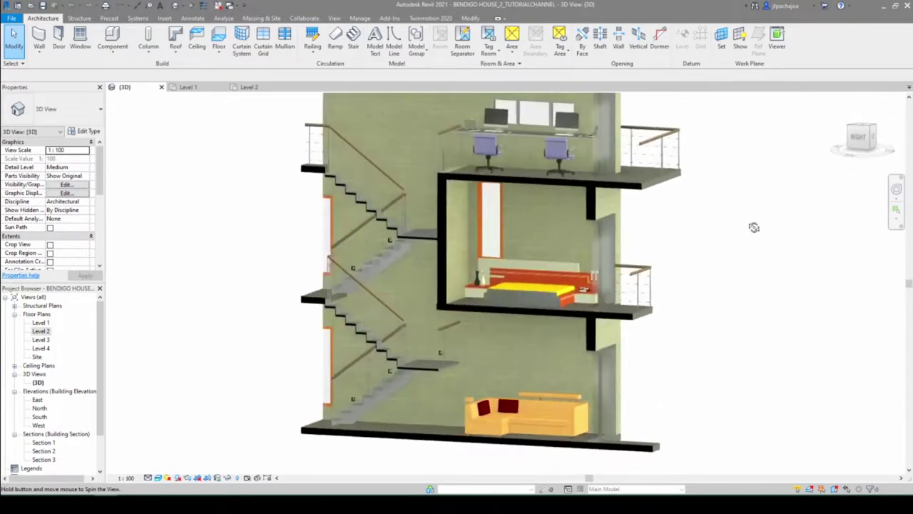
Step: Switch to the Level 1 floor plan and bring grid A and the dining area into view
{"action": "mouse_move", "coordinate": [754, 227]}
{"action": "middle_mouse_down", "text": "shift"}
{"action": "mouse_move", "coordinate": [804, 205]}
{"action": "mouse_move", "coordinate": [721, 254]}
{"action": "middle_mouse_up", "text": "shift"}
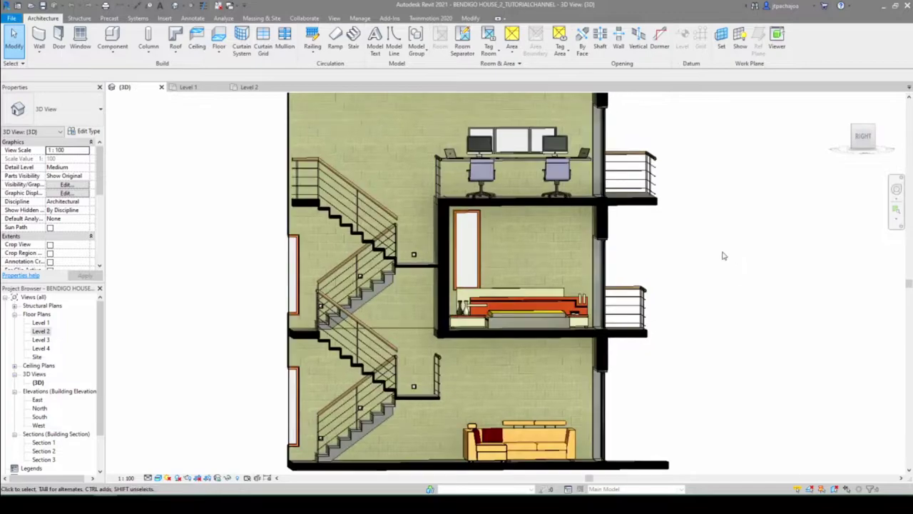
{"action": "key", "text": "ctrl+Tab"}
{"action": "scroll", "coordinate": [518, 452], "scroll_direction": "up", "scroll_amount": 2}
{"action": "scroll", "coordinate": [509, 451], "scroll_direction": "up", "scroll_amount": 2}
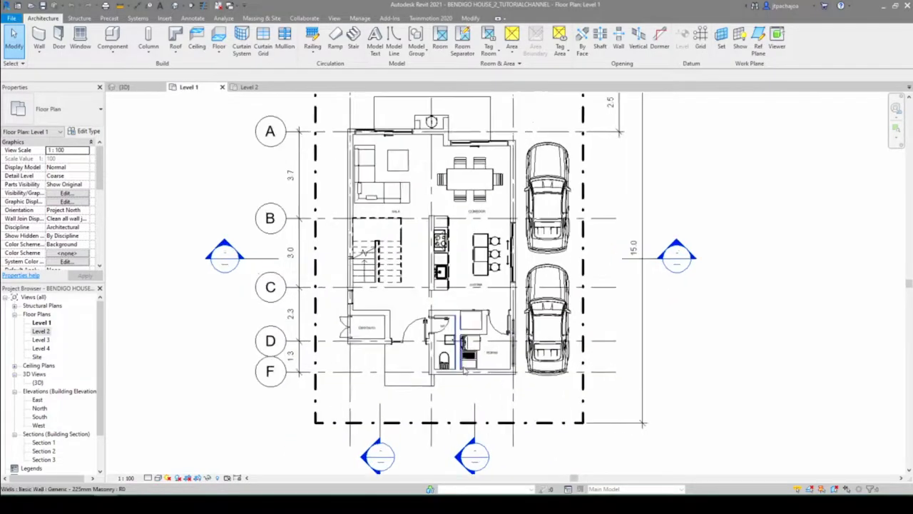
{"action": "scroll", "coordinate": [508, 428], "scroll_direction": "up", "scroll_amount": 2}
{"action": "scroll", "coordinate": [506, 403], "scroll_direction": "up", "scroll_amount": 1}
{"action": "middle_click_drag", "start_coordinate": [506, 403], "coordinate": [528, 440]}
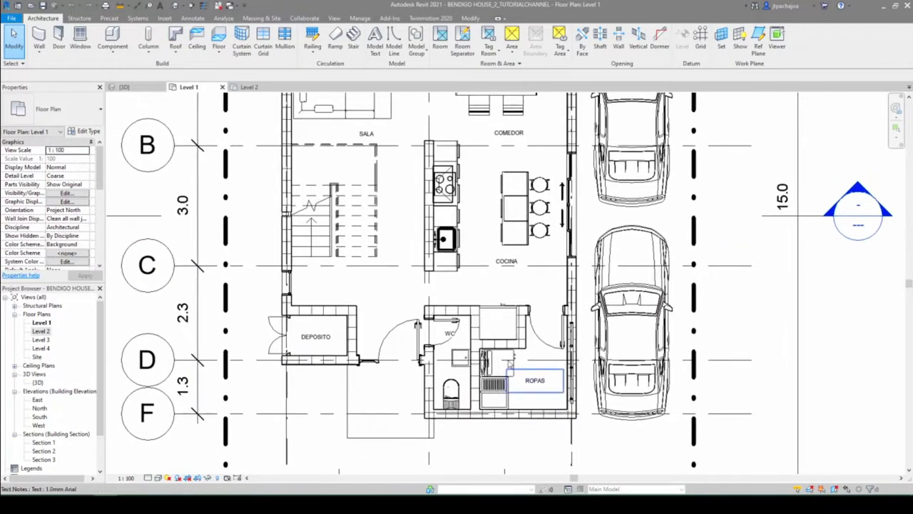
{"action": "middle_click_drag", "start_coordinate": [485, 202], "coordinate": [502, 367]}
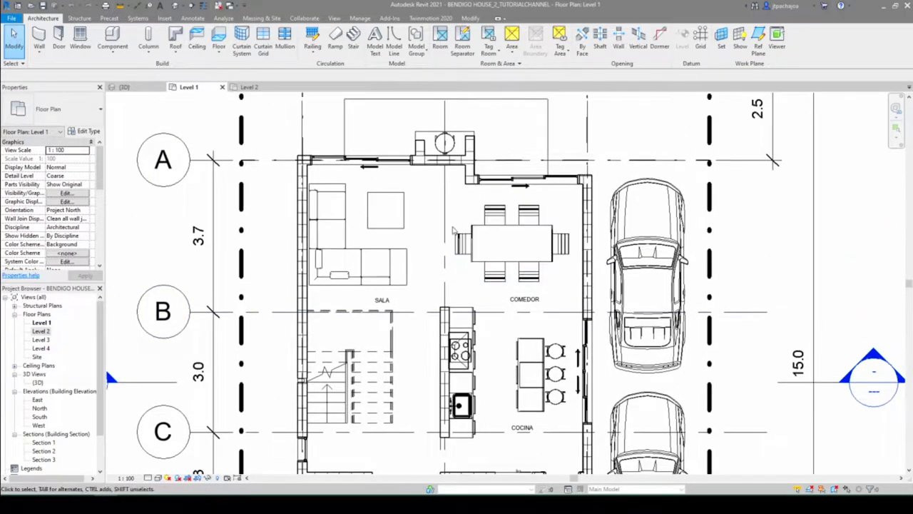
Step: Zoom in and out around the dining area of the Level 1 plan
{"action": "scroll", "coordinate": [485, 243], "scroll_direction": "up", "scroll_amount": 1}
{"action": "scroll", "coordinate": [489, 262], "scroll_direction": "down", "scroll_amount": 2}
{"action": "scroll", "coordinate": [528, 279], "scroll_direction": "down", "scroll_amount": 2}
{"action": "scroll", "coordinate": [570, 298], "scroll_direction": "up", "scroll_amount": 1}
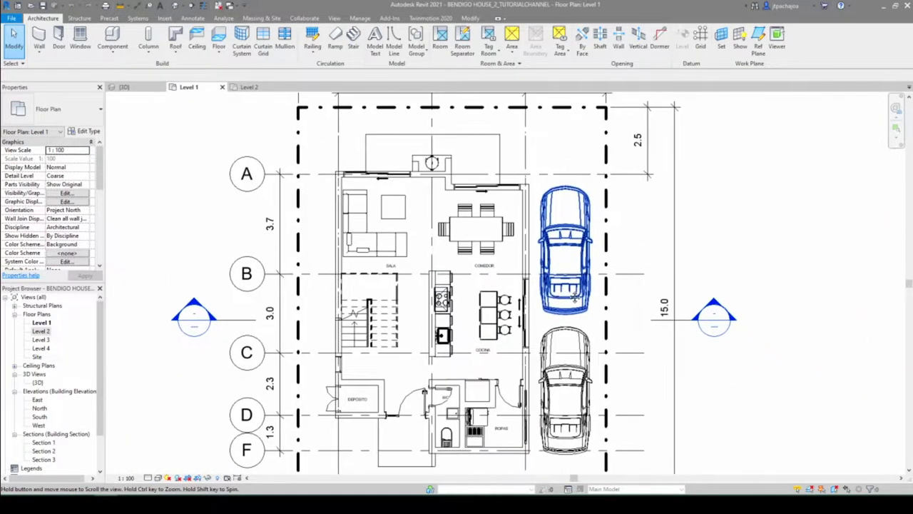
{"action": "scroll", "coordinate": [563, 303], "scroll_direction": "down", "scroll_amount": 2}
{"action": "middle_click_drag", "start_coordinate": [605, 322], "coordinate": [603, 322]}
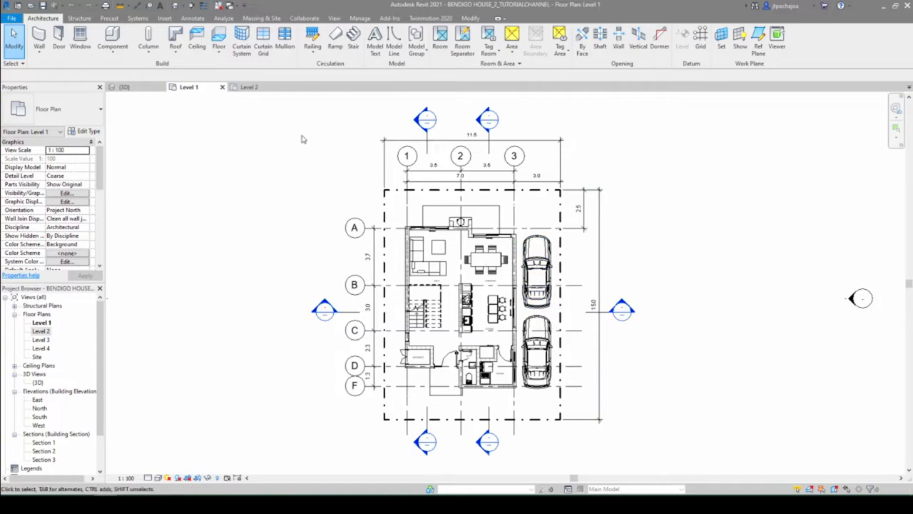
Step: Review the Level 2 floor plan, then return to the 3D cutaway view
{"action": "left_click", "coordinate": [250, 87]}
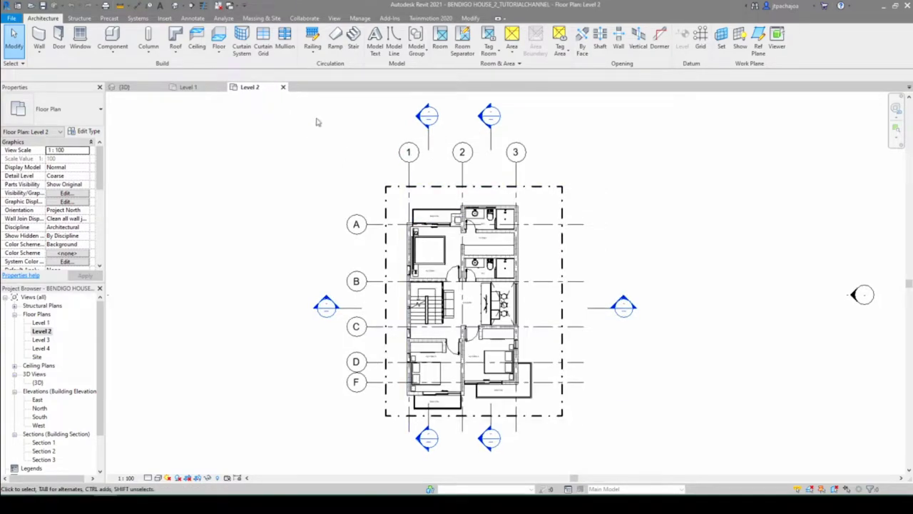
{"action": "scroll", "coordinate": [584, 345], "scroll_direction": "up", "scroll_amount": 3}
{"action": "scroll", "coordinate": [558, 348], "scroll_direction": "down", "scroll_amount": 1}
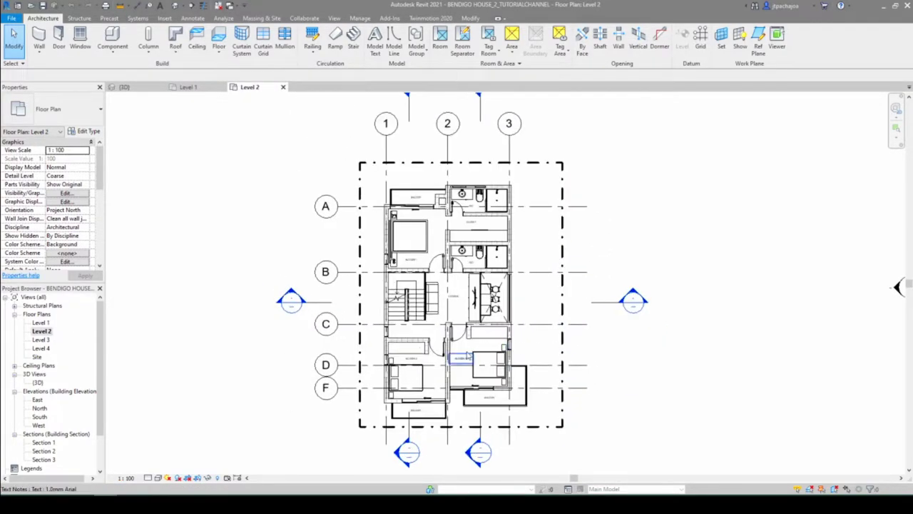
{"action": "left_click", "coordinate": [141, 87]}
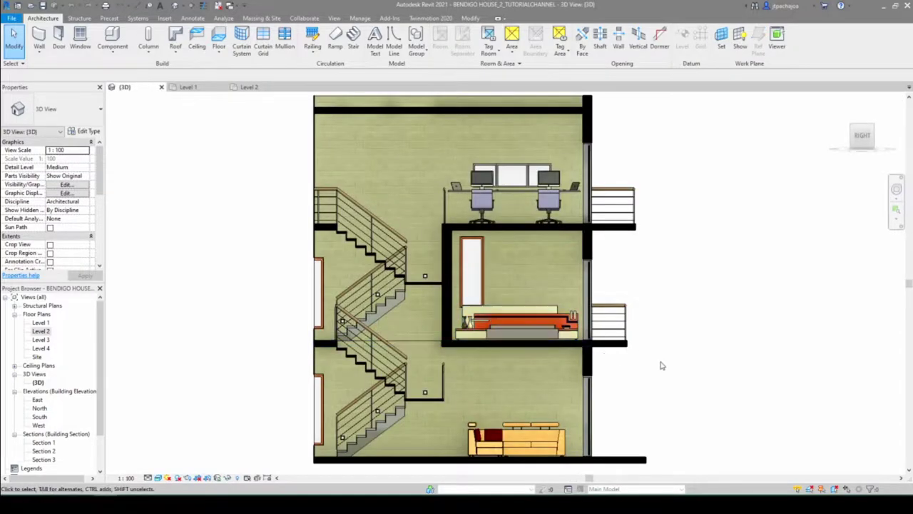
Step: Turn on Reveal Hidden Elements and zoom out to see the whole section box
{"action": "key", "text": "r"}
{"action": "key", "text": "h"}
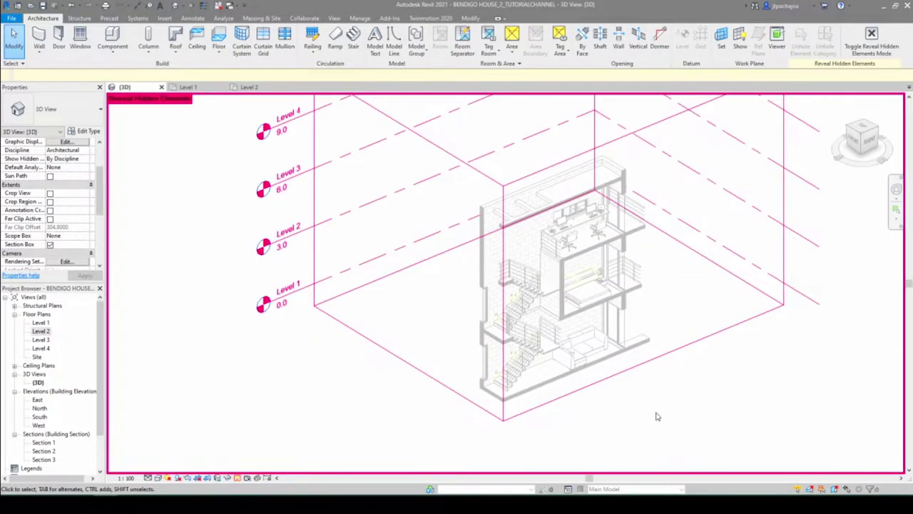
{"action": "scroll", "coordinate": [657, 417], "scroll_direction": "down", "scroll_amount": 2}
{"action": "middle_click_drag", "start_coordinate": [652, 393], "coordinate": [536, 381]}
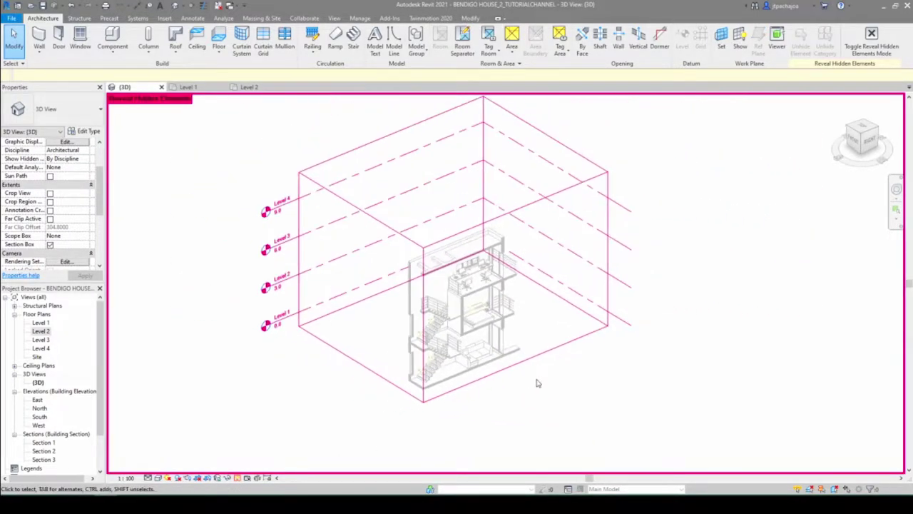
Step: Select the section box and stretch its right and left faces outward
{"action": "left_click", "coordinate": [513, 258]}
{"action": "mouse_move", "coordinate": [516, 288]}
{"action": "left_mouse_down"}
{"action": "mouse_move", "coordinate": [543, 304]}
{"action": "mouse_move", "coordinate": [531, 299]}
{"action": "left_mouse_up"}
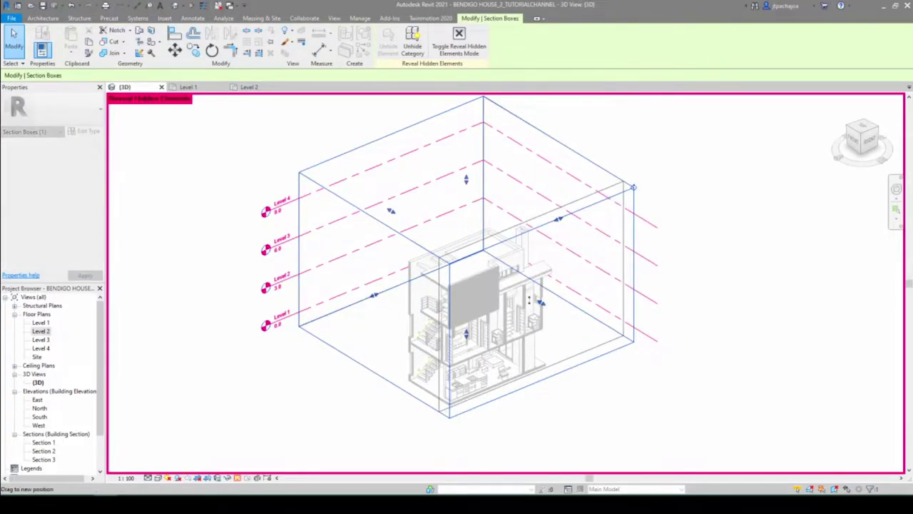
{"action": "left_click_drag", "start_coordinate": [372, 297], "coordinate": [339, 305]}
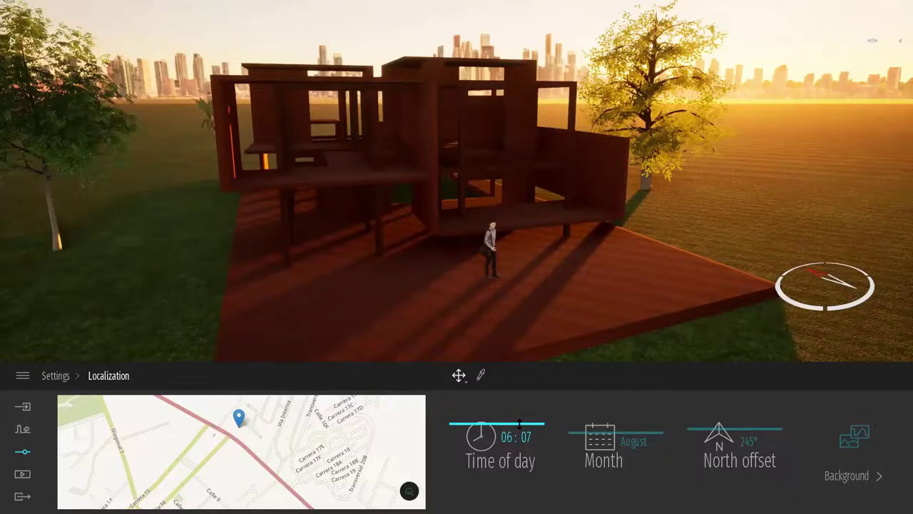
Step: Set the time of day to 08:35 and move the Season slider from winter toward autumn
{"action": "left_click_drag", "start_coordinate": [518, 422], "coordinate": [515, 465]}
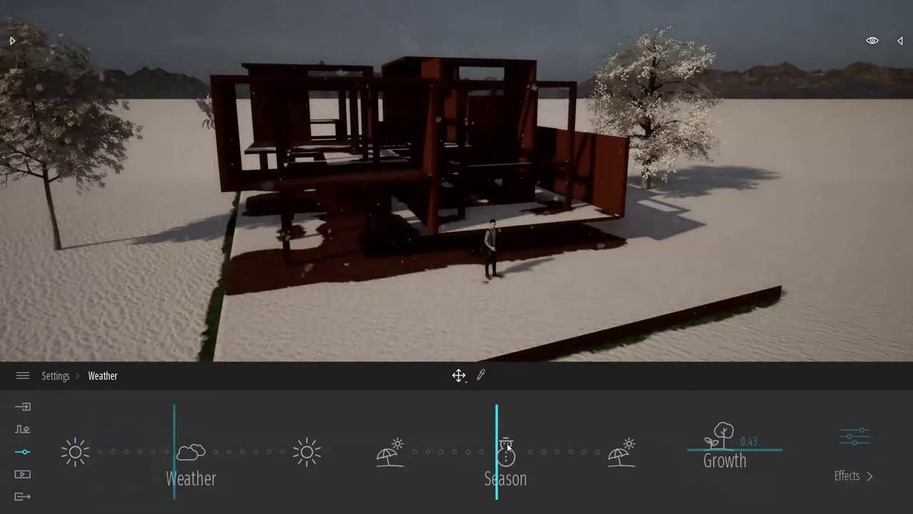
{"action": "left_click_drag", "start_coordinate": [486, 437], "coordinate": [460, 439]}
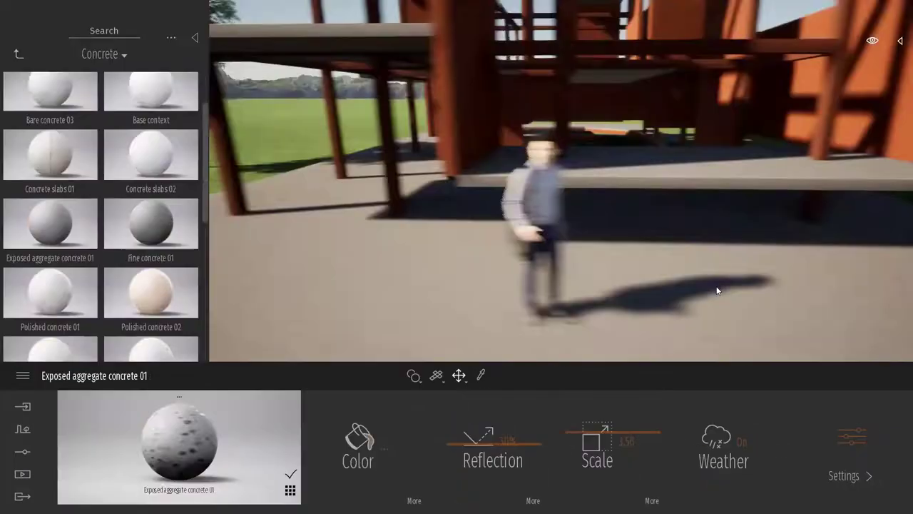
Step: Scroll through the material library to browse materials for the platform
{"action": "scroll", "coordinate": [524, 257], "scroll_direction": "down", "scroll_amount": 5}
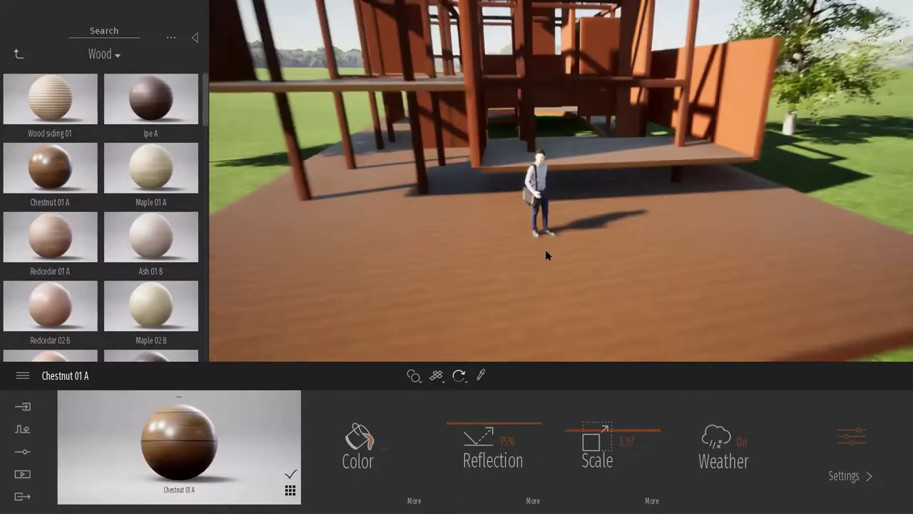
{"action": "scroll", "coordinate": [529, 254], "scroll_direction": "down", "scroll_amount": 5}
{"action": "scroll", "coordinate": [534, 251], "scroll_direction": "down", "scroll_amount": 3}
{"action": "scroll", "coordinate": [535, 246], "scroll_direction": "up", "scroll_amount": 3}
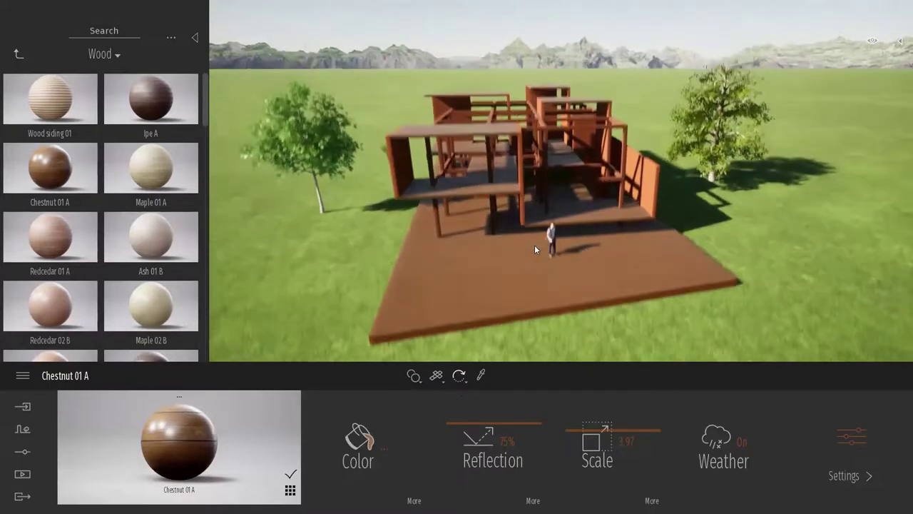
{"action": "scroll", "coordinate": [539, 245], "scroll_direction": "up", "scroll_amount": 3}
{"action": "scroll", "coordinate": [544, 243], "scroll_direction": "up", "scroll_amount": 2}
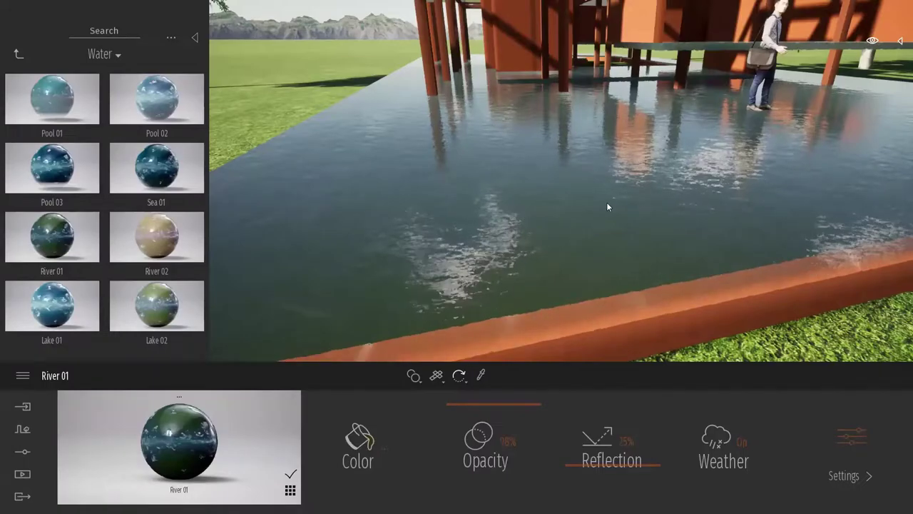
{"action": "scroll", "coordinate": [605, 202], "scroll_direction": "down", "scroll_amount": 2}
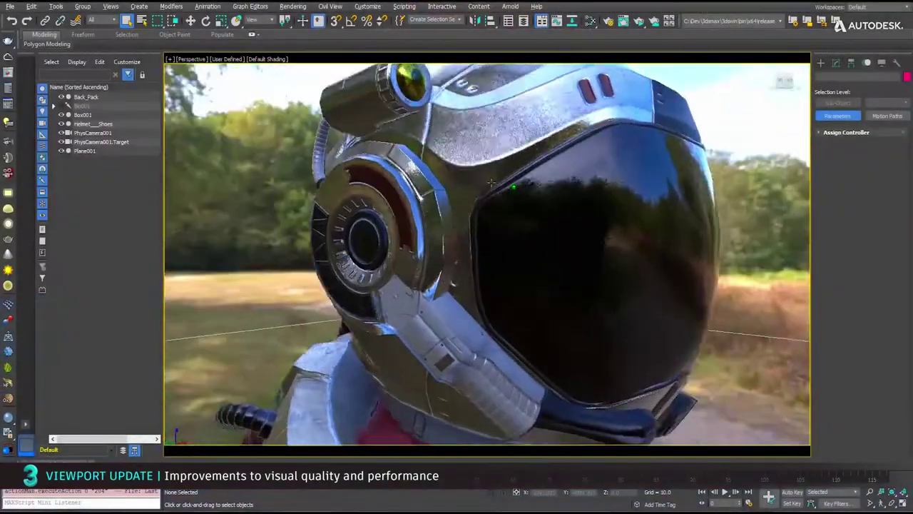
Step: Start ActiveShade on the robot scene and load small_harbor_02_2k.hdr as the HDRI environment
{"action": "middle_click_drag", "start_coordinate": [491, 183], "coordinate": [361, 198], "text": "alt"}
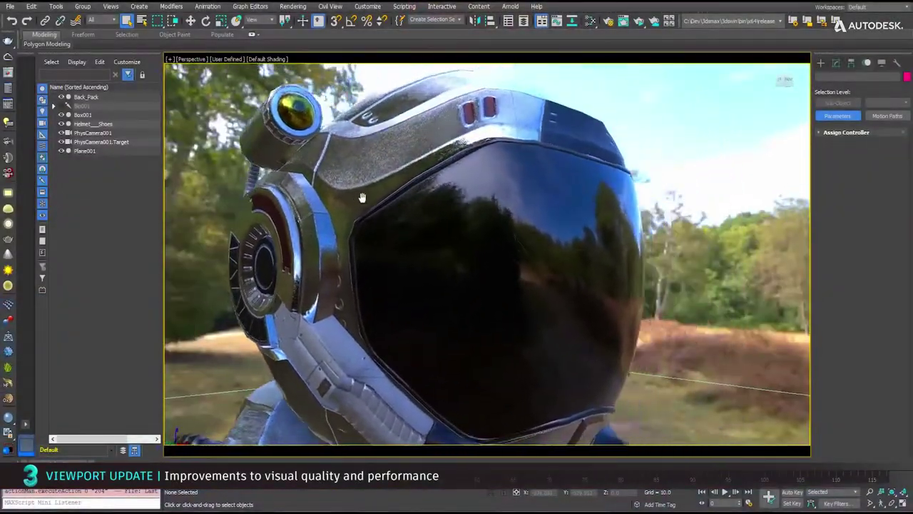
{"action": "left_click", "coordinate": [639, 23]}
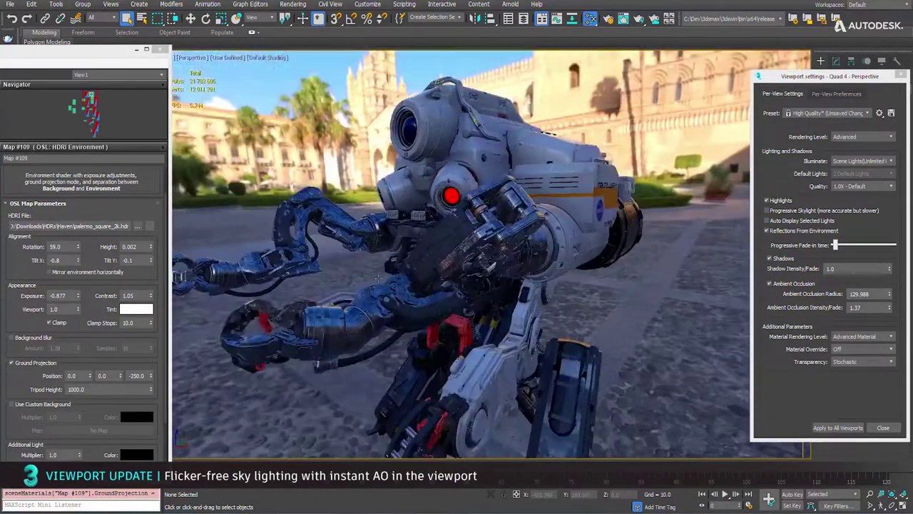
{"action": "left_click", "coordinate": [140, 225]}
{"action": "left_click", "coordinate": [524, 340]}
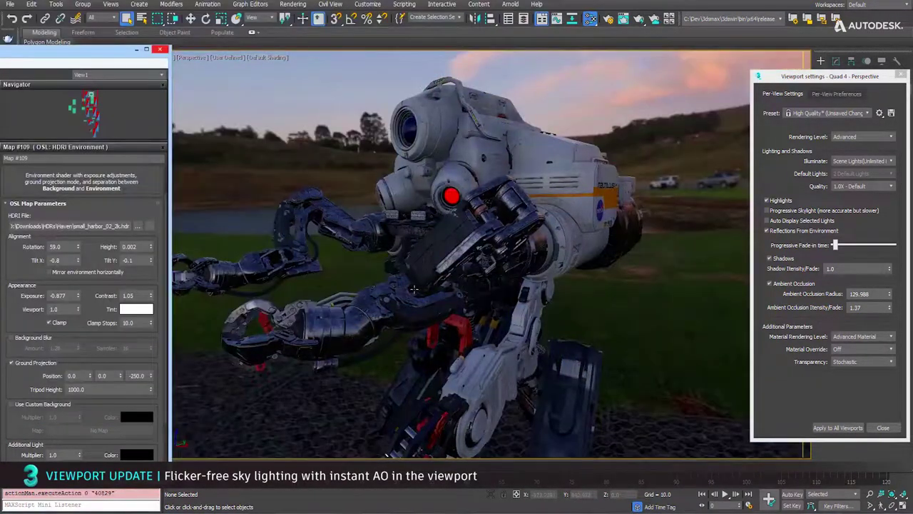
{"action": "middle_click_drag", "start_coordinate": [413, 288], "coordinate": [517, 284], "text": "alt"}
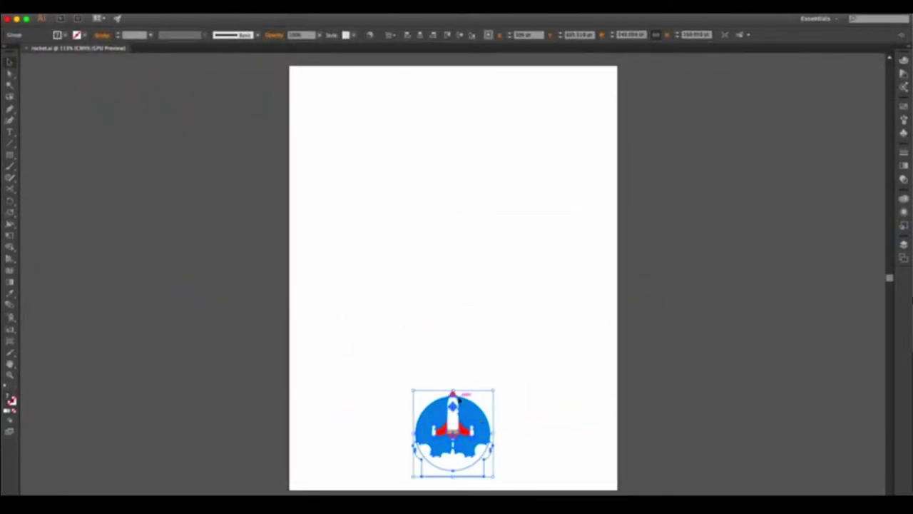
Step: Drag the rocket group's top bounding-box handle upward to enlarge it
{"action": "left_click_drag", "start_coordinate": [456, 390], "coordinate": [459, 143]}
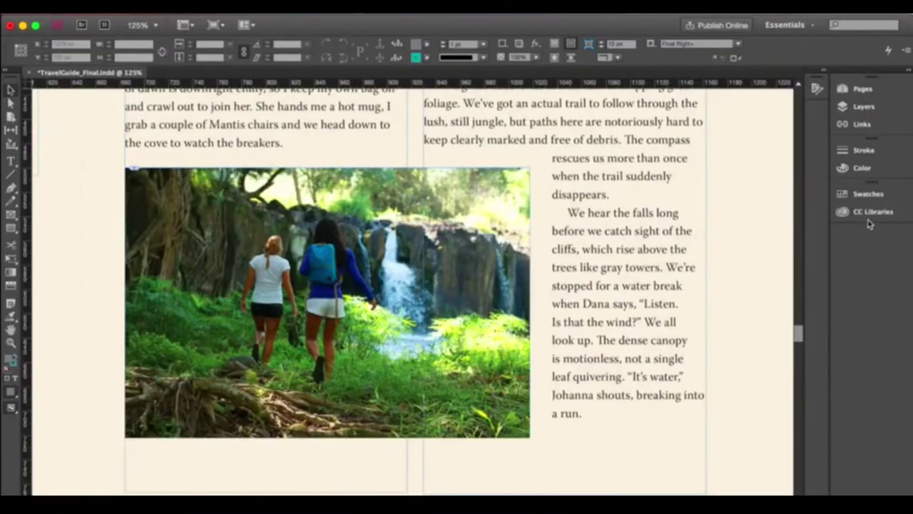
Step: Open the Travel Guide library and drag its graphic onto the InDesign page
{"action": "left_click", "coordinate": [869, 217]}
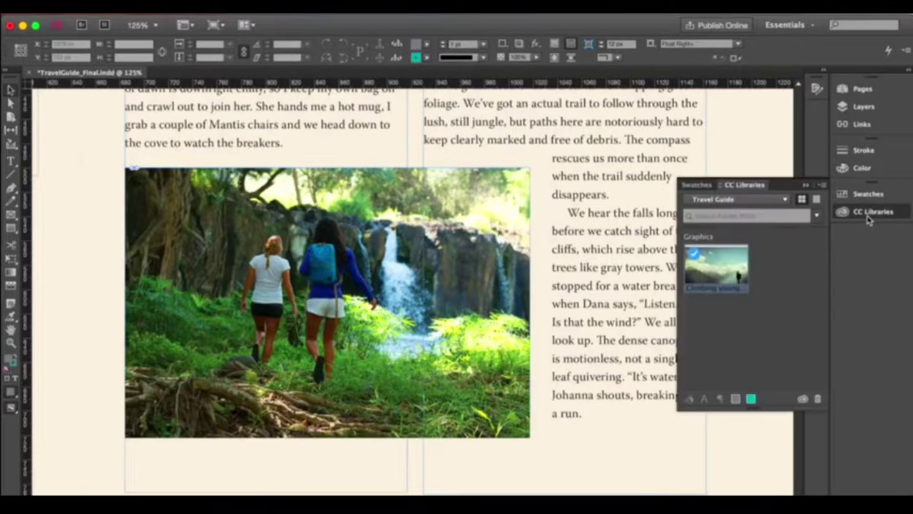
{"action": "left_click_drag", "start_coordinate": [717, 272], "coordinate": [546, 270]}
{"action": "left_click_drag", "start_coordinate": [265, 275], "coordinate": [265, 274]}
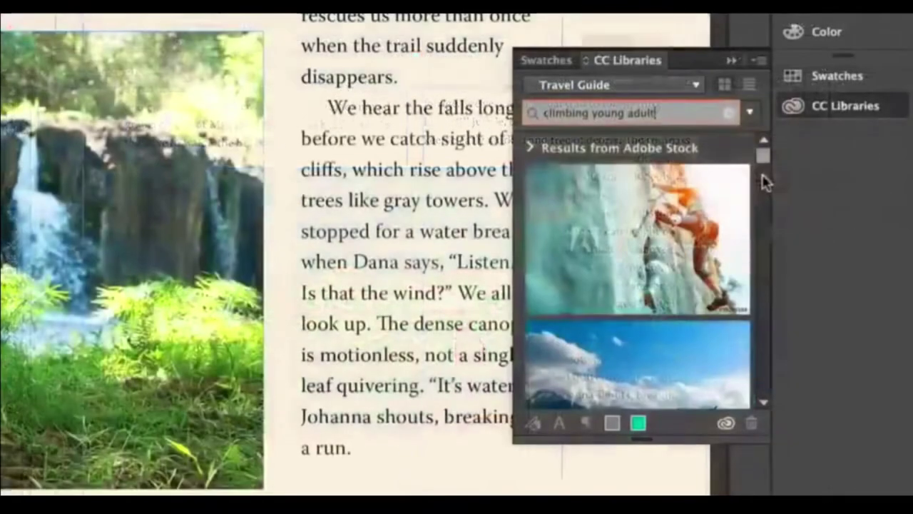
{"action": "left_click_drag", "start_coordinate": [764, 164], "coordinate": [766, 256]}
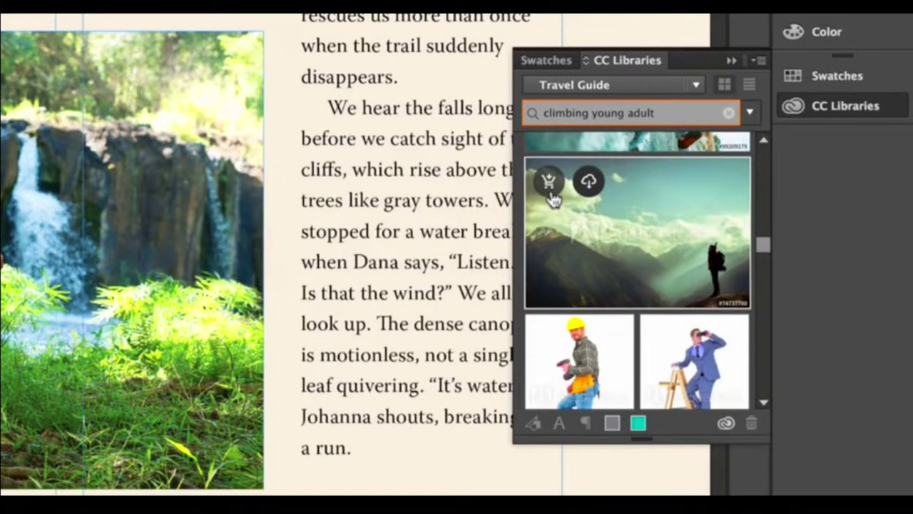
Step: Add the mountain climber stock preview and the Icons.ai tent icon to the Travel Guide library
{"action": "left_click", "coordinate": [590, 183]}
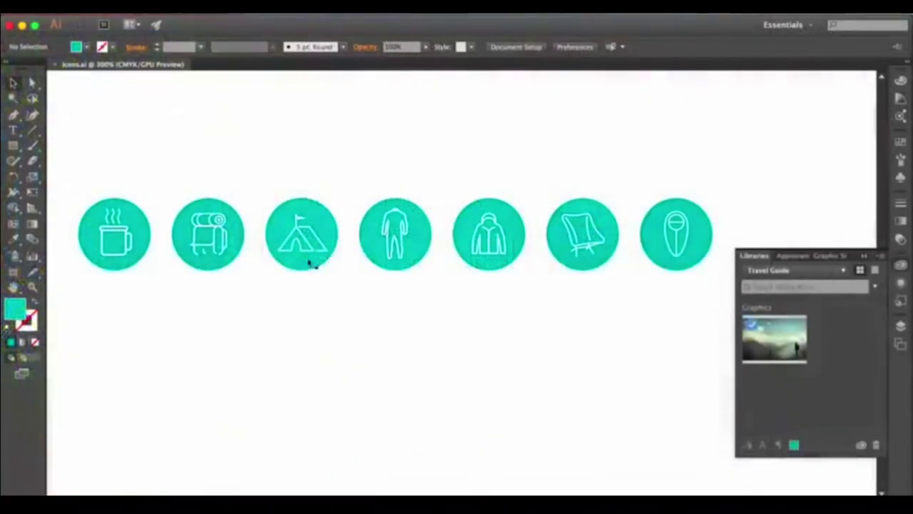
{"action": "left_click_drag", "start_coordinate": [304, 244], "coordinate": [826, 357]}
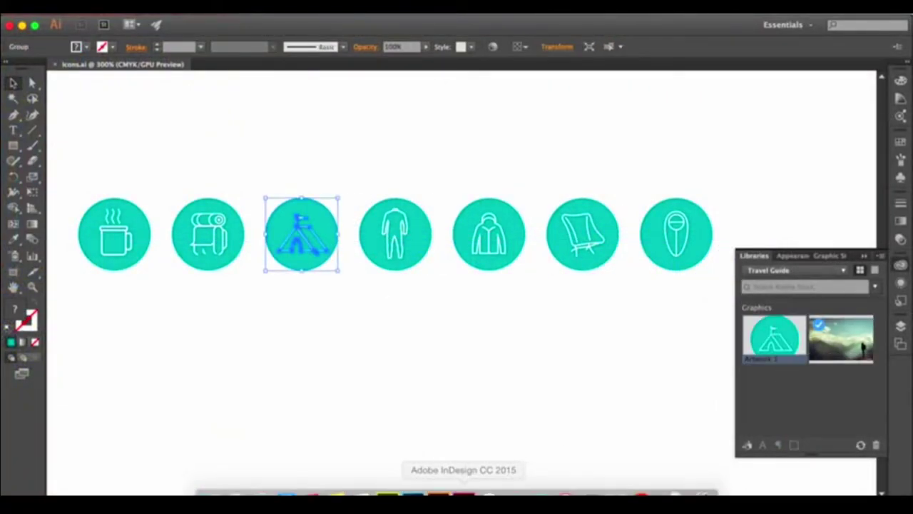
{"action": "left_click", "coordinate": [464, 489]}
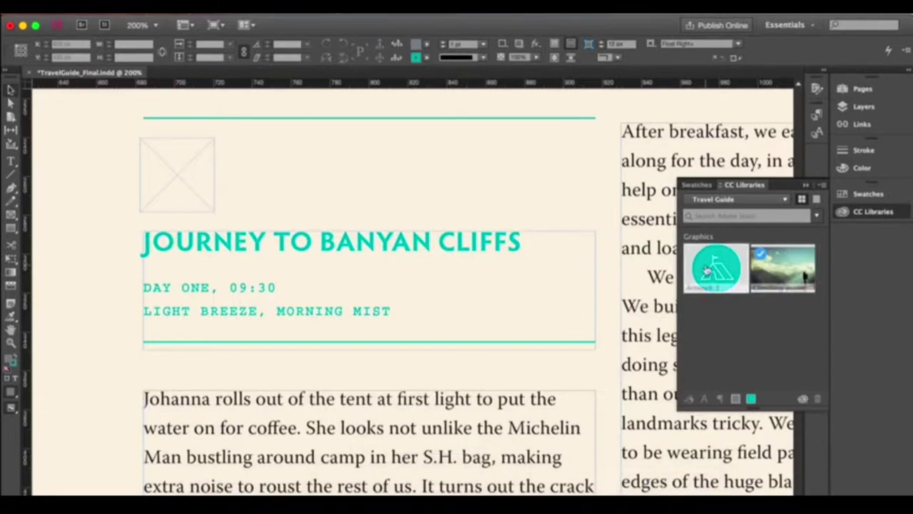
Step: Place the tent graphic above the headline and save its Subhead A paragraph style to Travel Guide
{"action": "left_click_drag", "start_coordinate": [706, 269], "coordinate": [159, 159]}
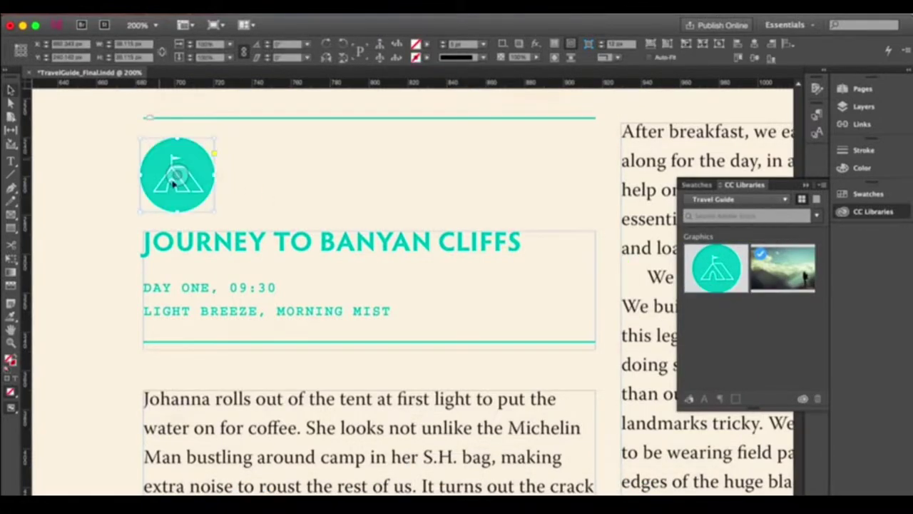
{"action": "triple_click", "coordinate": [194, 242]}
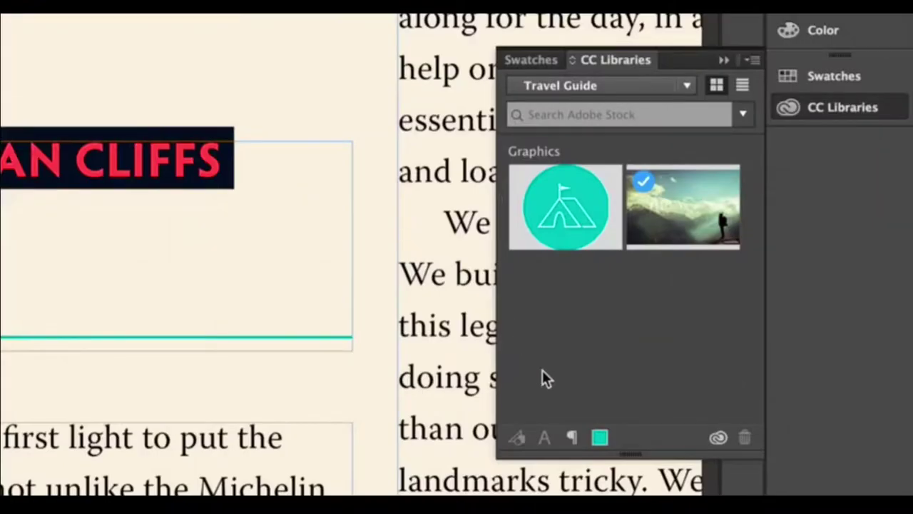
{"action": "left_click", "coordinate": [573, 433]}
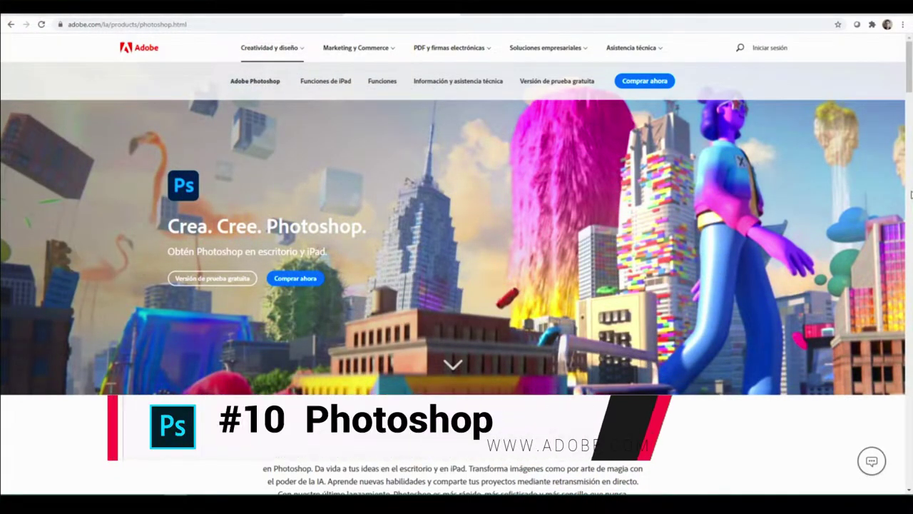
Step: Scroll the Photoshop product page down to the Neural Filters and sky replacement sections
{"action": "scroll", "coordinate": [456, 286], "scroll_direction": "down", "scroll_amount": 5}
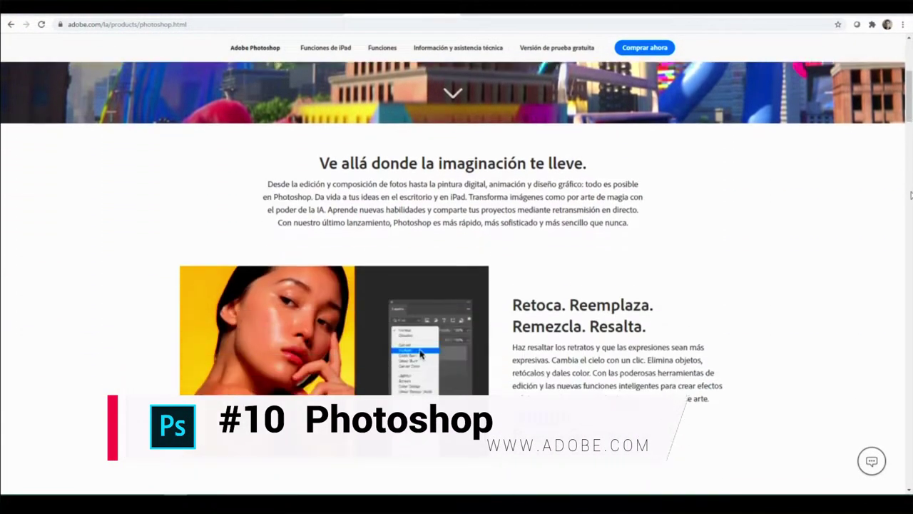
{"action": "scroll", "coordinate": [371, 285], "scroll_direction": "down", "scroll_amount": 1}
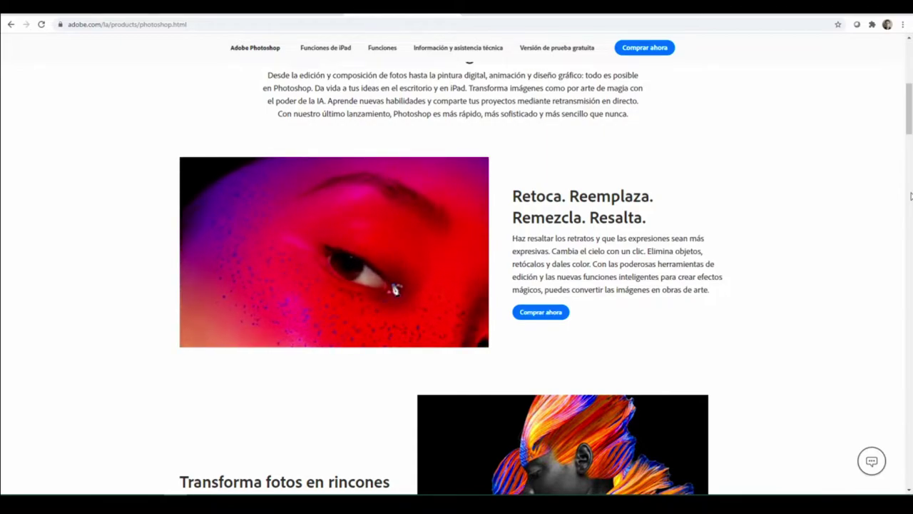
{"action": "scroll", "coordinate": [910, 196], "scroll_direction": "down", "scroll_amount": 1}
{"action": "scroll", "coordinate": [911, 197], "scroll_direction": "down", "scroll_amount": 2}
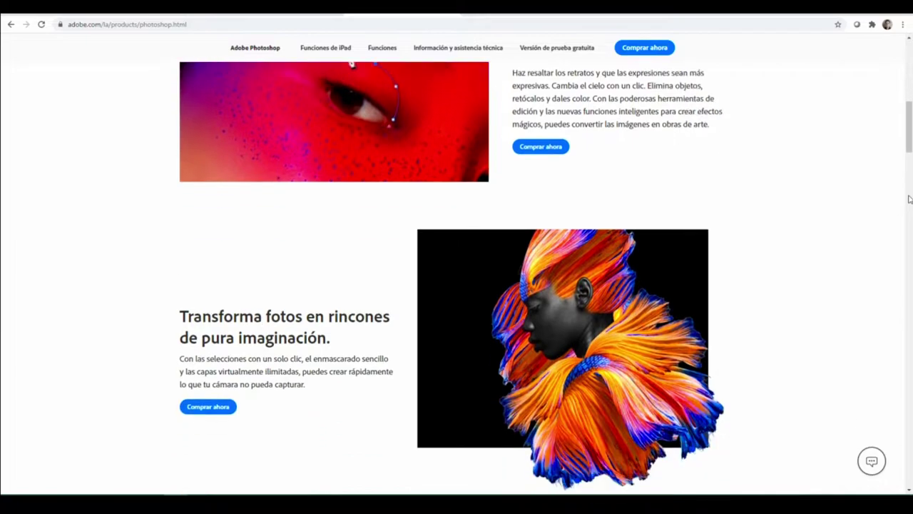
{"action": "scroll", "coordinate": [909, 197], "scroll_direction": "down", "scroll_amount": 2}
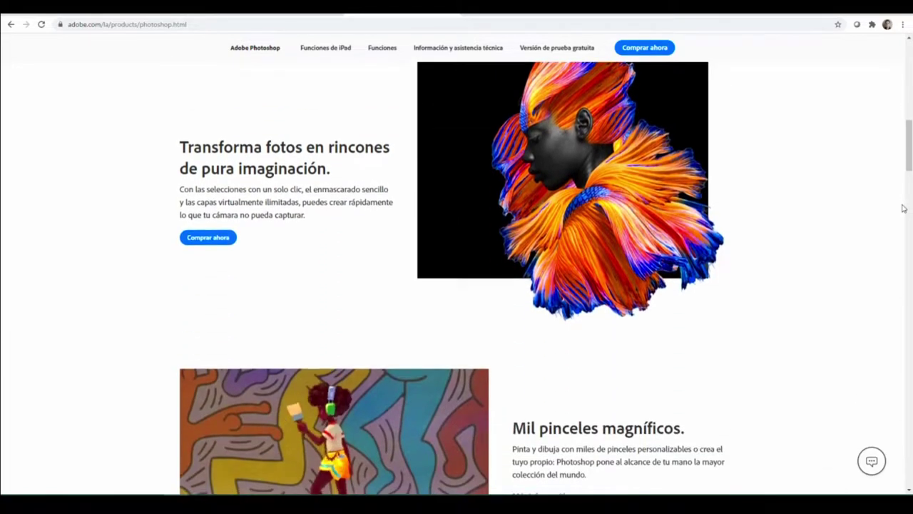
{"action": "scroll", "coordinate": [903, 206], "scroll_direction": "down", "scroll_amount": 1}
{"action": "scroll", "coordinate": [900, 208], "scroll_direction": "down", "scroll_amount": 1}
{"action": "scroll", "coordinate": [899, 209], "scroll_direction": "down", "scroll_amount": 1}
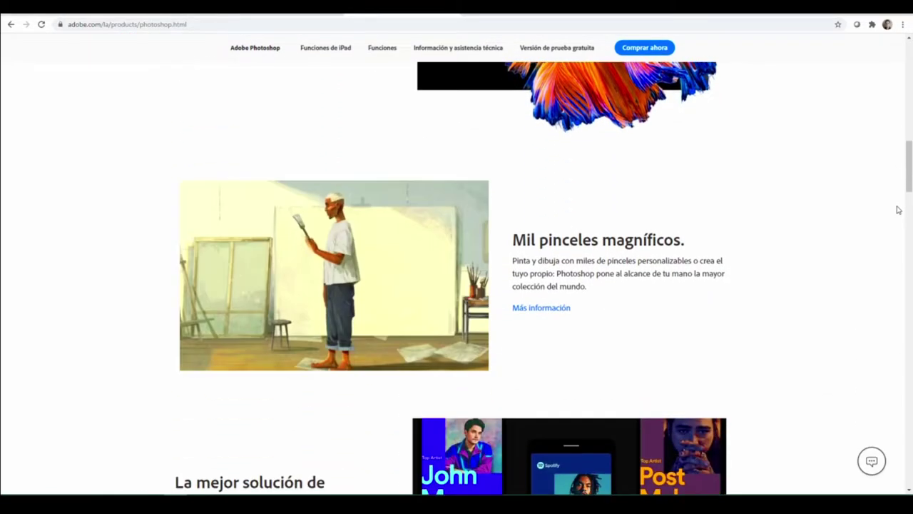
{"action": "scroll", "coordinate": [897, 210], "scroll_direction": "down", "scroll_amount": 2}
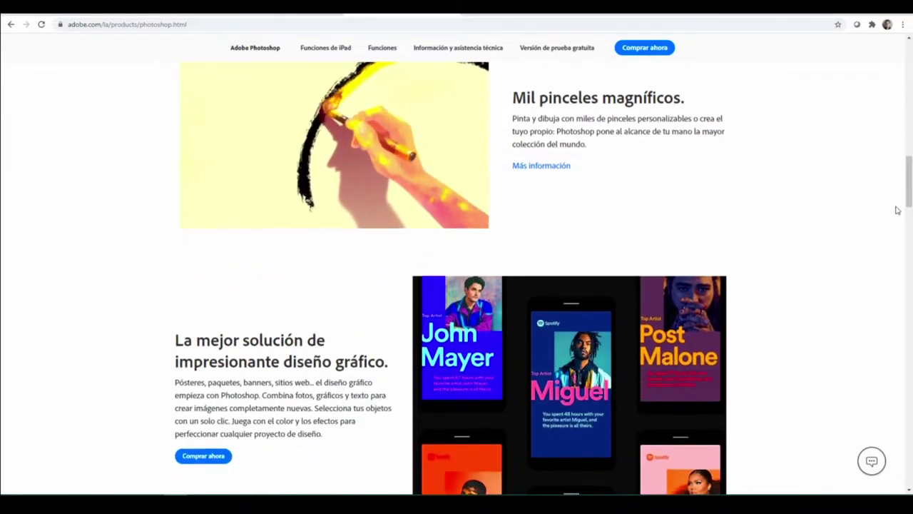
{"action": "scroll", "coordinate": [896, 211], "scroll_direction": "down", "scroll_amount": 2}
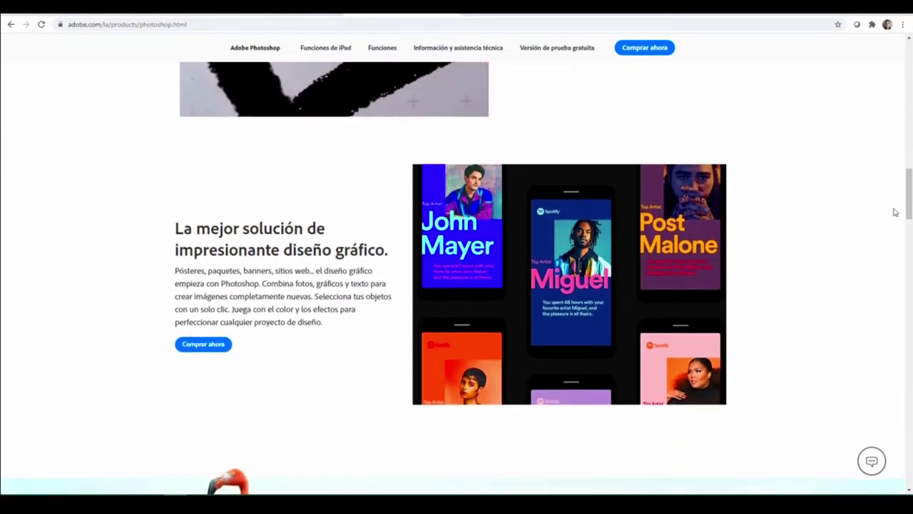
{"action": "scroll", "coordinate": [895, 212], "scroll_direction": "down", "scroll_amount": 2}
{"action": "scroll", "coordinate": [894, 212], "scroll_direction": "down", "scroll_amount": 2}
{"action": "scroll", "coordinate": [893, 213], "scroll_direction": "down", "scroll_amount": 4}
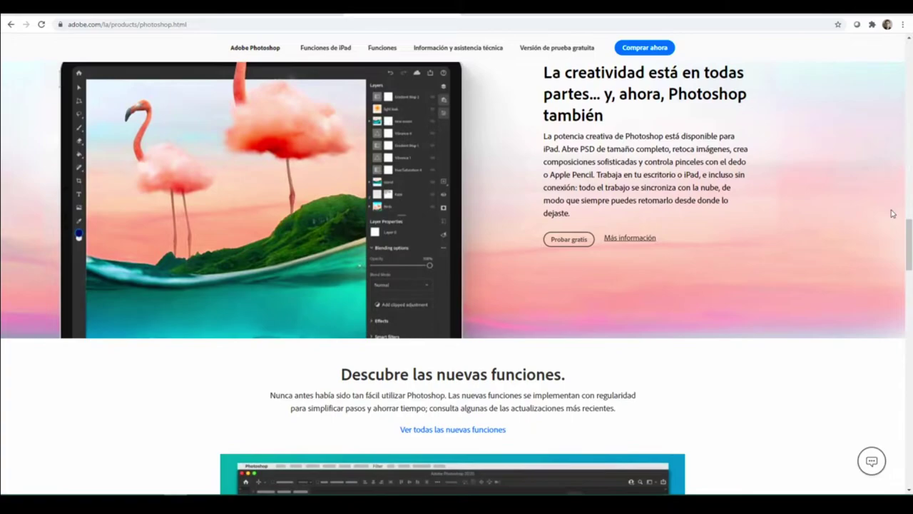
{"action": "scroll", "coordinate": [890, 214], "scroll_direction": "down", "scroll_amount": 2}
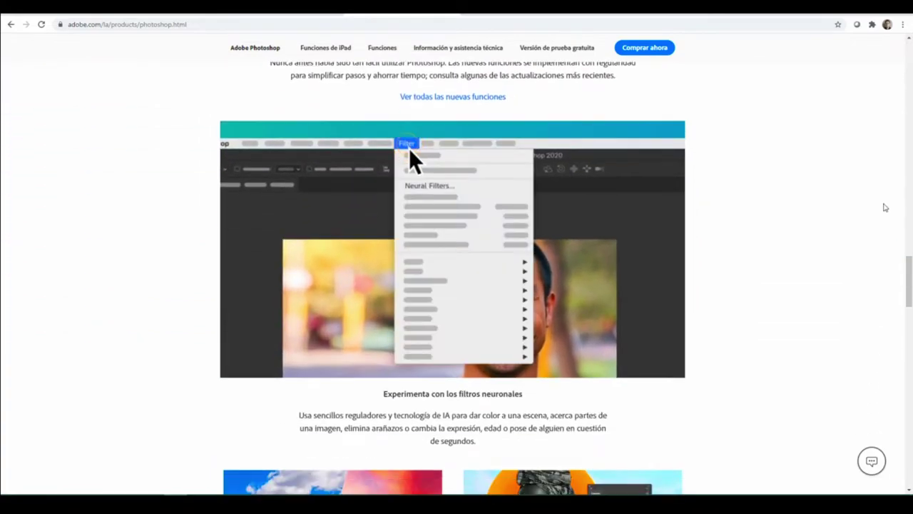
{"action": "scroll", "coordinate": [885, 208], "scroll_direction": "down", "scroll_amount": 2}
{"action": "scroll", "coordinate": [877, 204], "scroll_direction": "down", "scroll_amount": 2}
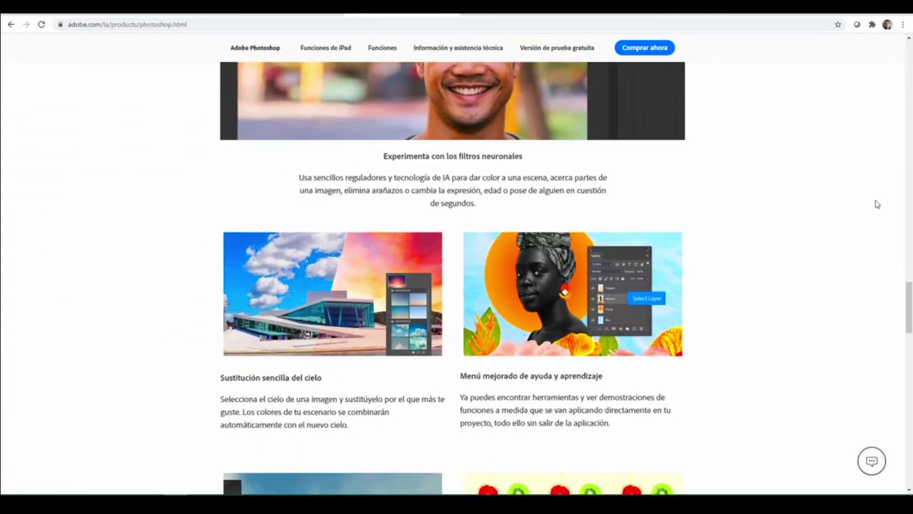
{"action": "scroll", "coordinate": [877, 203], "scroll_direction": "down", "scroll_amount": 2}
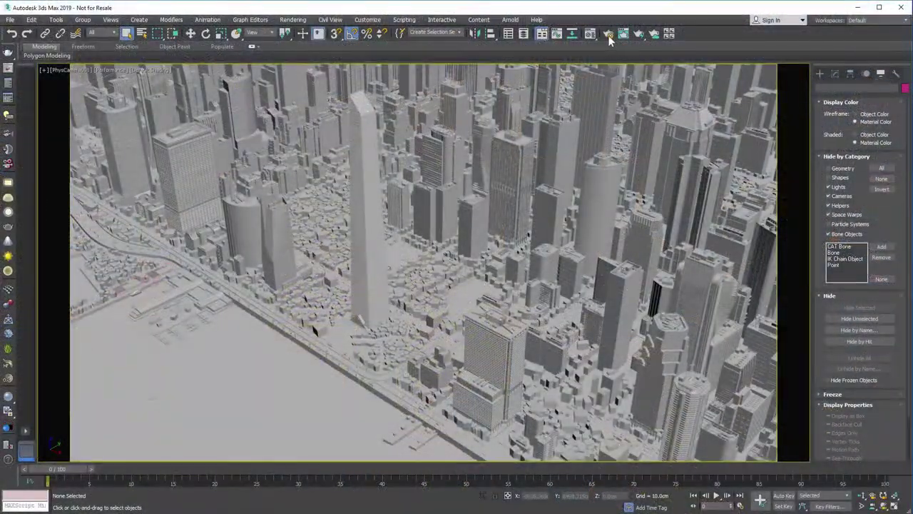
Step: Switch the VRayLightingAnalysis render element to Grid overlay display and update the render
{"action": "left_click", "coordinate": [607, 34]}
{"action": "left_click", "coordinate": [752, 147]}
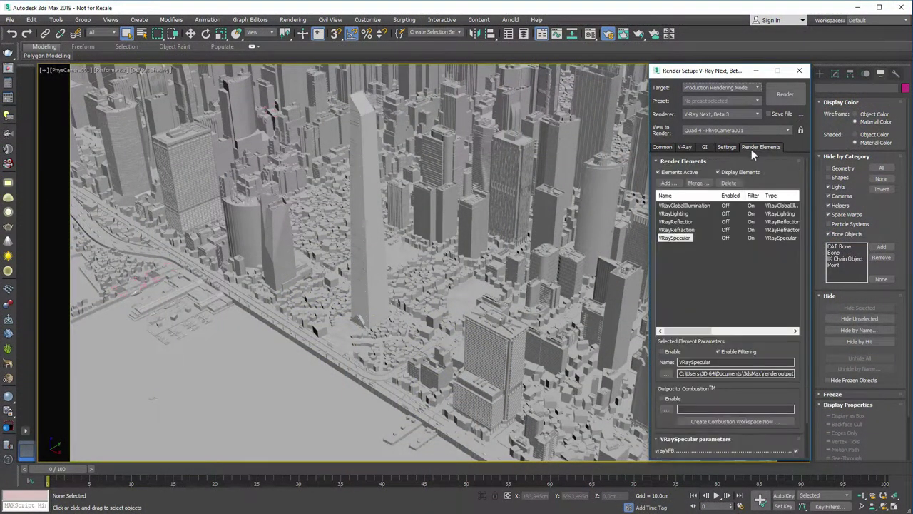
{"action": "left_click", "coordinate": [674, 206]}
{"action": "scroll", "coordinate": [750, 284], "scroll_direction": "down", "scroll_amount": 2}
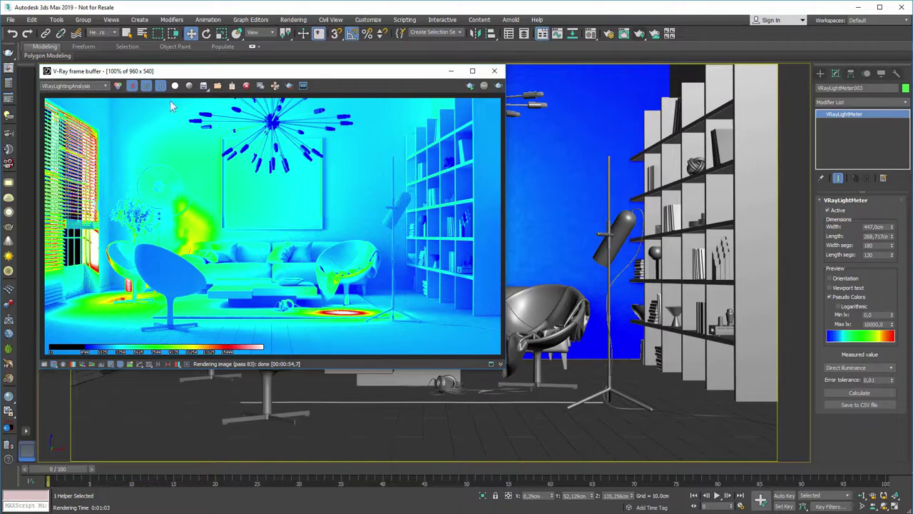
{"action": "left_click", "coordinate": [609, 33]}
{"action": "left_click", "coordinate": [760, 146]}
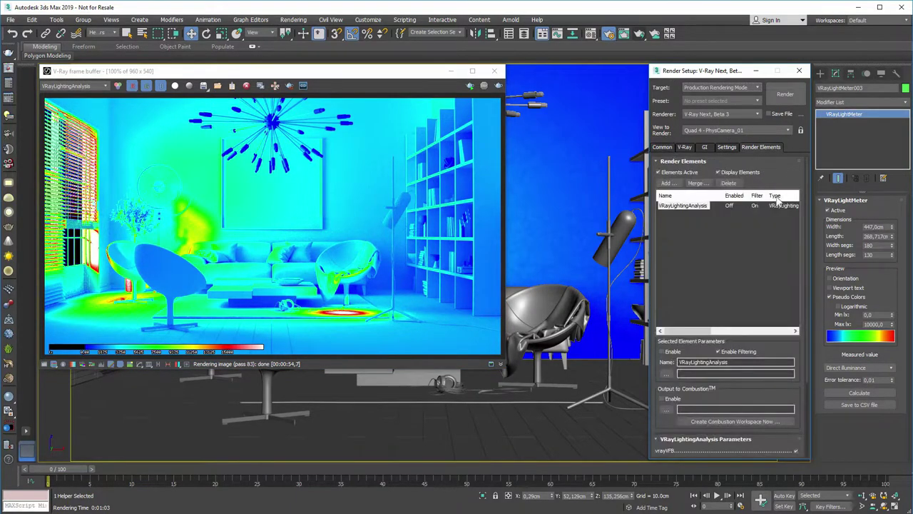
{"action": "scroll", "coordinate": [780, 202], "scroll_direction": "down", "scroll_amount": 3}
{"action": "scroll", "coordinate": [809, 306], "scroll_direction": "down", "scroll_amount": 2}
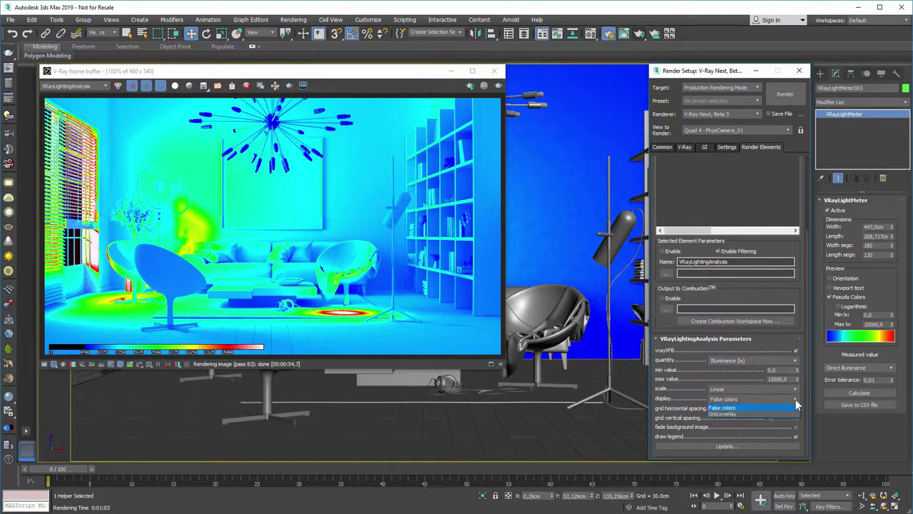
{"action": "left_click", "coordinate": [737, 445]}
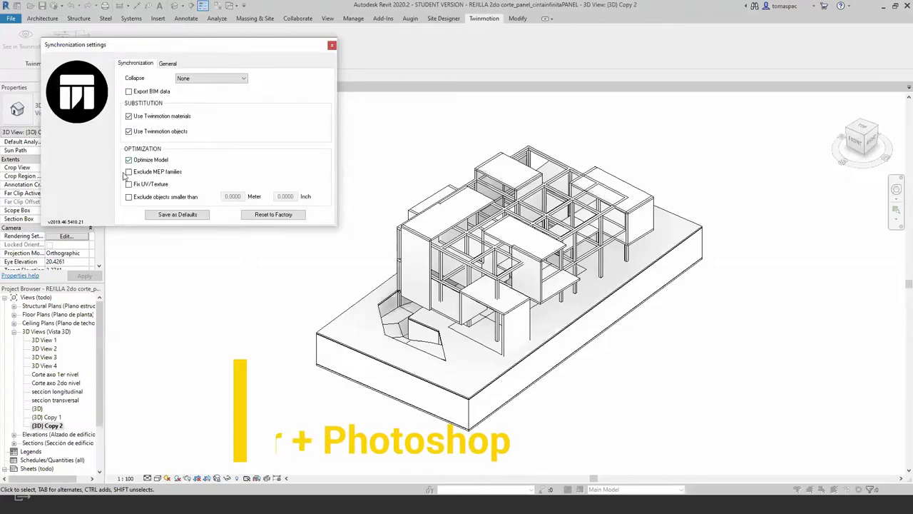
Step: Close the Twinmotion Synchronization settings dialog
{"action": "left_click", "coordinate": [331, 47]}
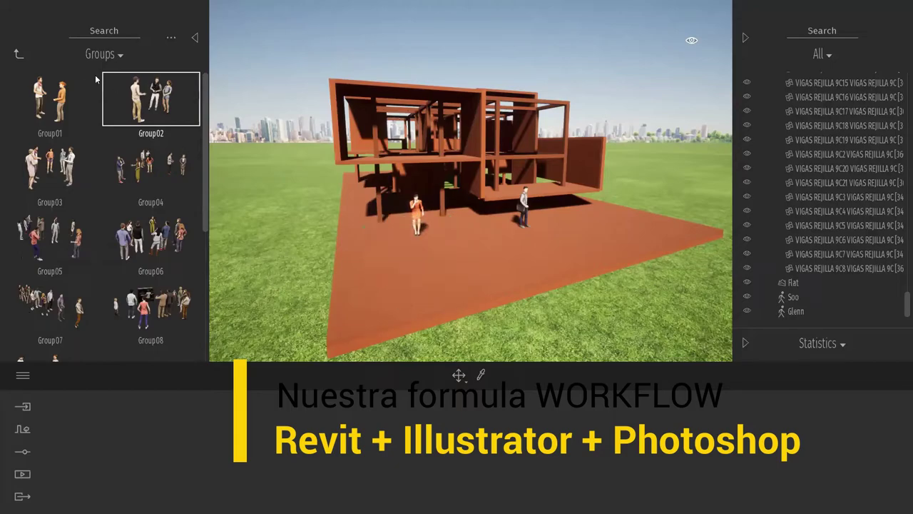
Step: Place the two-person Group01 on the slab and add a bush by the building
{"action": "left_click", "coordinate": [69, 97]}
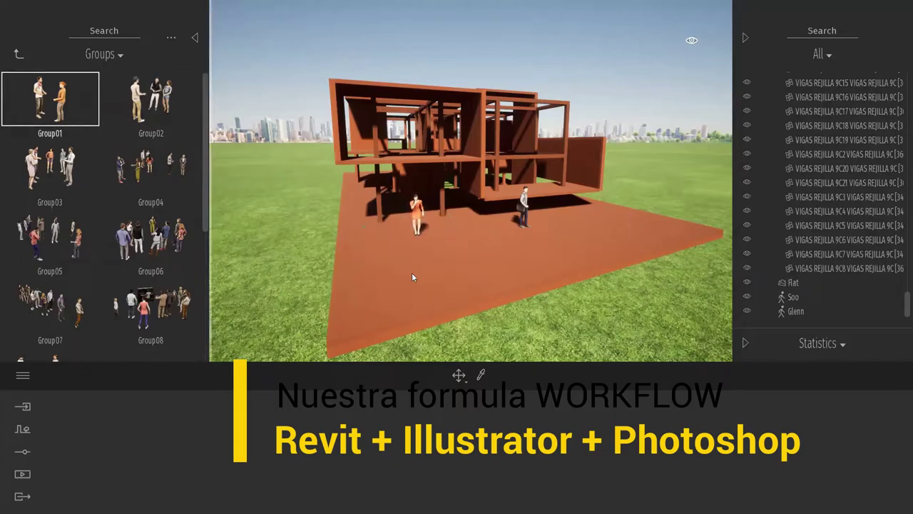
{"action": "left_click_drag", "start_coordinate": [445, 287], "coordinate": [458, 295]}
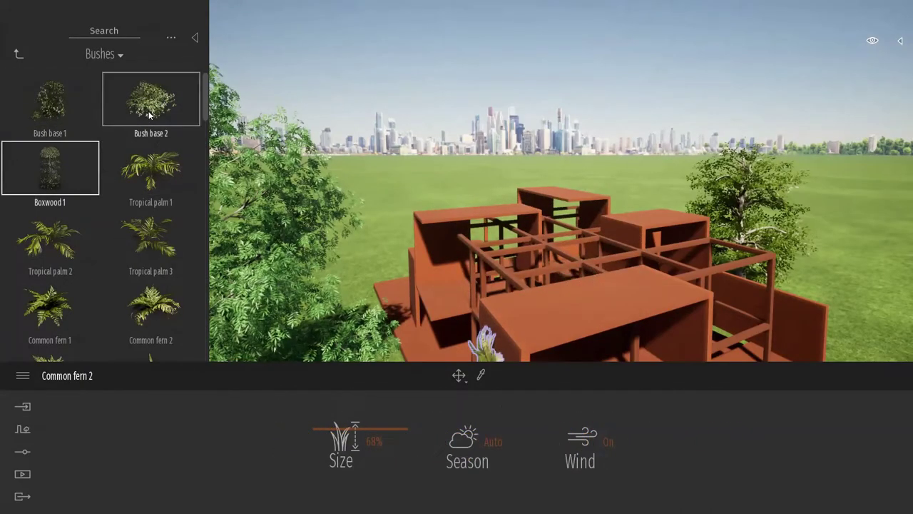
{"action": "left_click", "coordinate": [561, 319]}
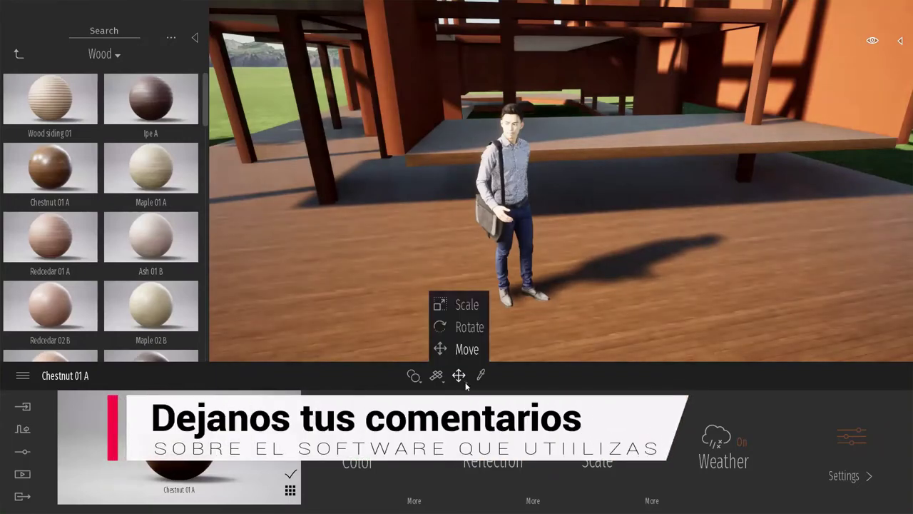
Step: Switch the gizmo from Move to Rotate
{"action": "left_click", "coordinate": [468, 329]}
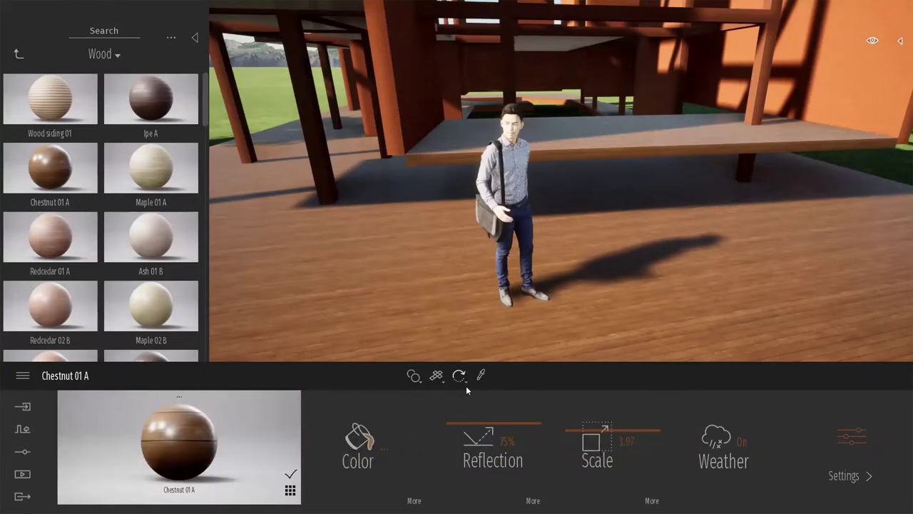
{"action": "scroll", "coordinate": [524, 257], "scroll_direction": "down", "scroll_amount": 3}
{"action": "scroll", "coordinate": [531, 251], "scroll_direction": "down", "scroll_amount": 3}
{"action": "scroll", "coordinate": [533, 250], "scroll_direction": "down", "scroll_amount": 3}
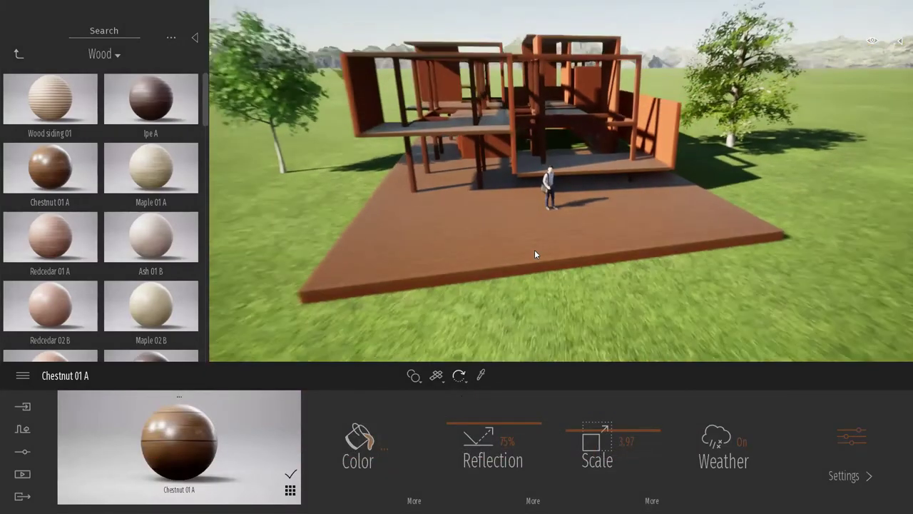
{"action": "scroll", "coordinate": [534, 249], "scroll_direction": "down", "scroll_amount": 2}
{"action": "scroll", "coordinate": [534, 246], "scroll_direction": "up", "scroll_amount": 2}
{"action": "scroll", "coordinate": [535, 246], "scroll_direction": "up", "scroll_amount": 2}
{"action": "scroll", "coordinate": [536, 246], "scroll_direction": "up", "scroll_amount": 2}
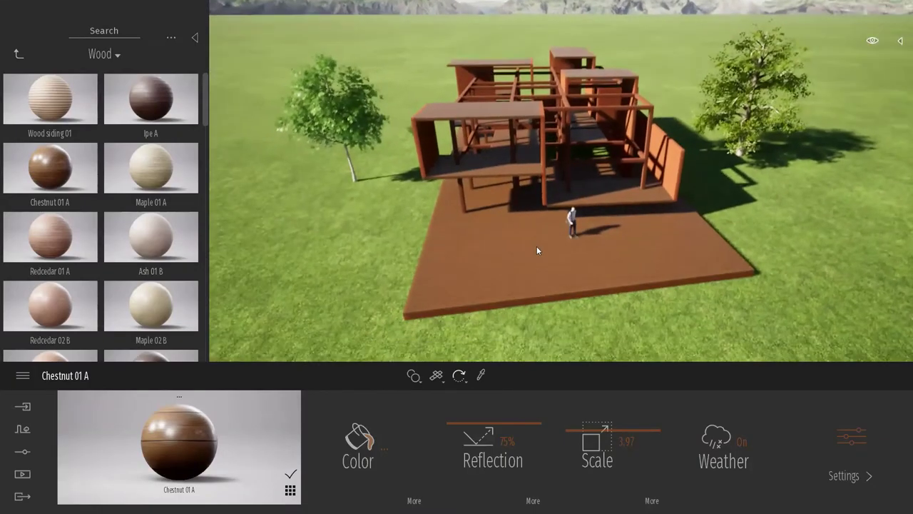
{"action": "scroll", "coordinate": [546, 243], "scroll_direction": "up", "scroll_amount": 2}
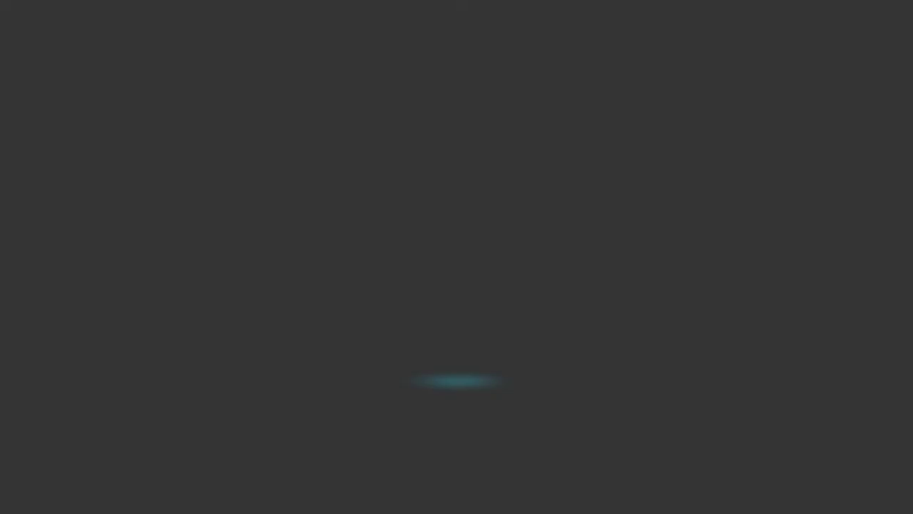